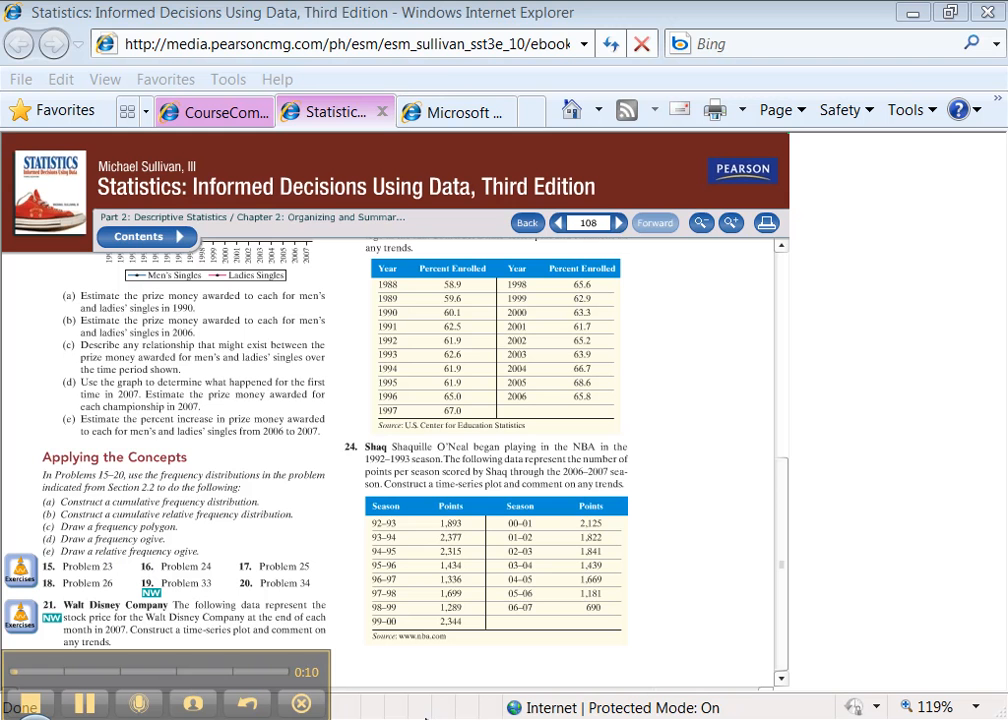
# Switch to the Excel workbook and insert a 2-D line chart with markers from the Cumulative Freq. values in I2:I9.
pyautogui.click(490, 718)
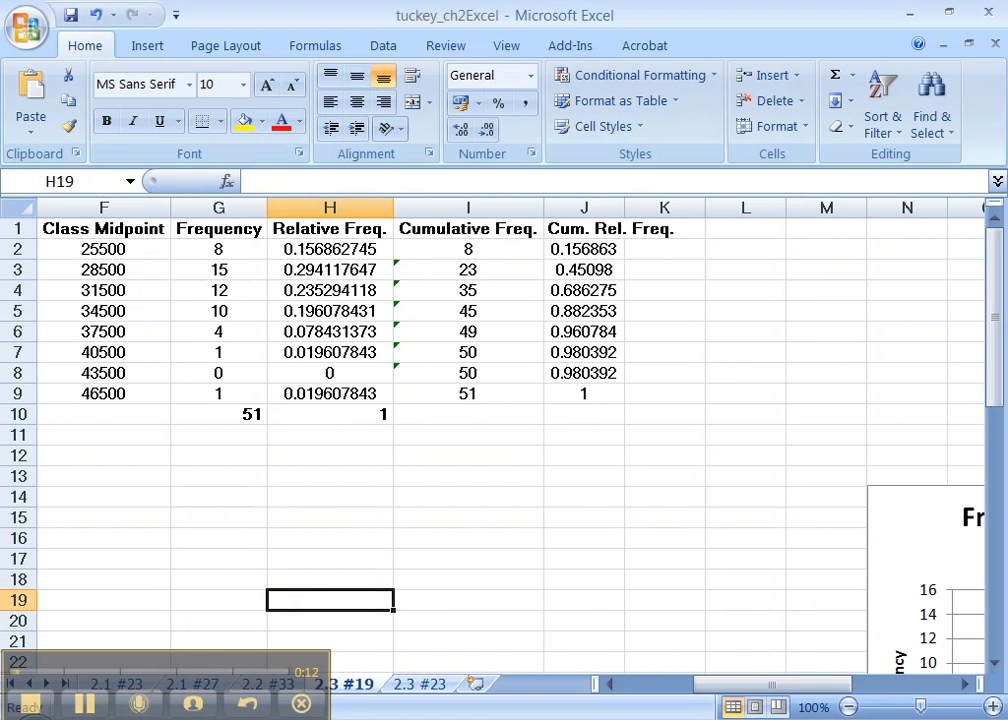
pyautogui.moveTo(721, 687)
pyautogui.mouseDown()
pyautogui.moveTo(614, 673)
pyautogui.moveTo(706, 692)
pyautogui.mouseUp()
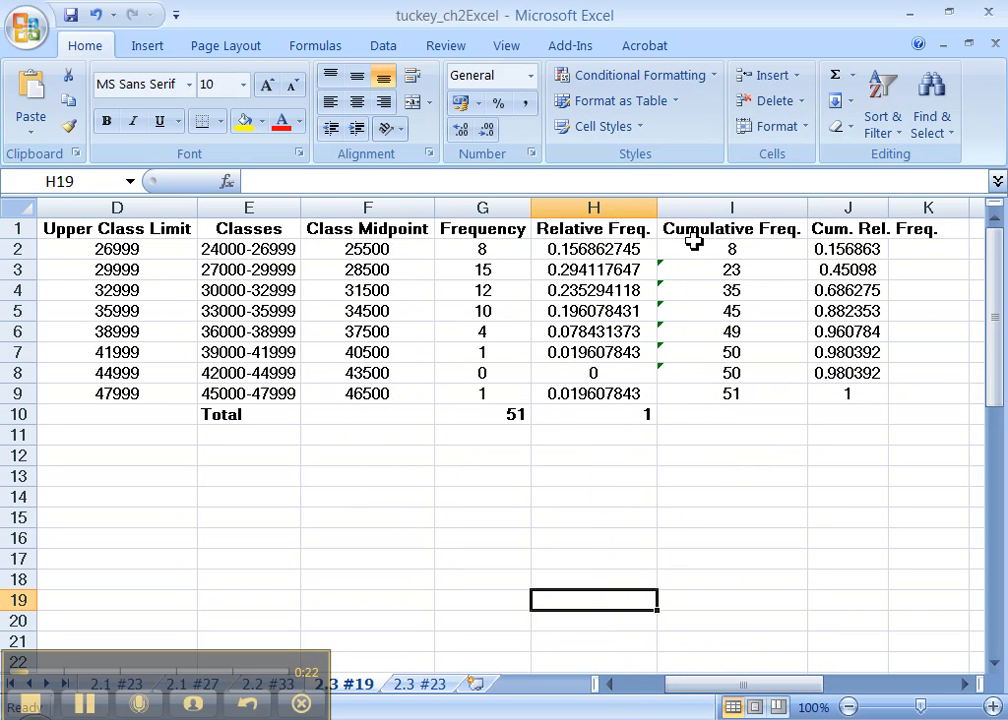
pyautogui.moveTo(695, 250); pyautogui.dragTo(697, 400)
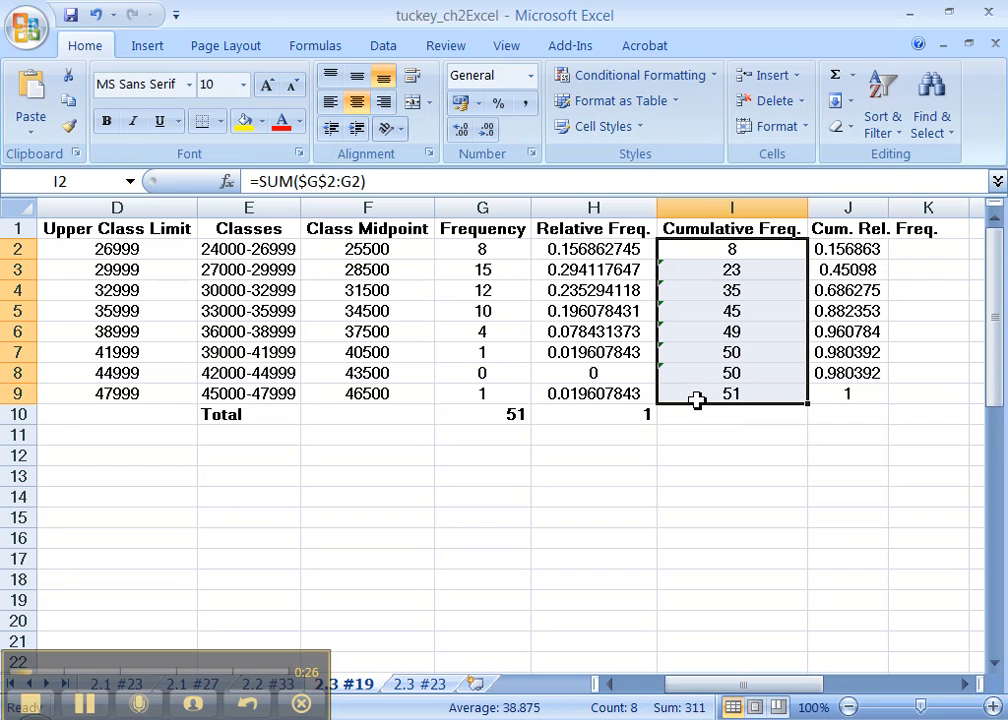
pyautogui.click(146, 48)
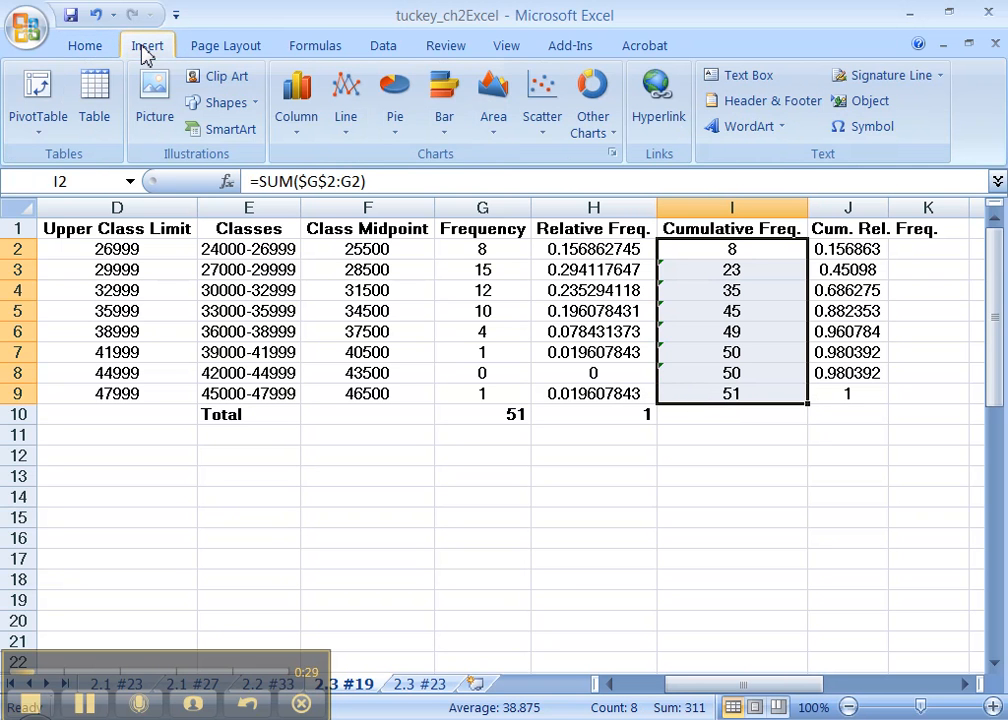
pyautogui.click(364, 117)
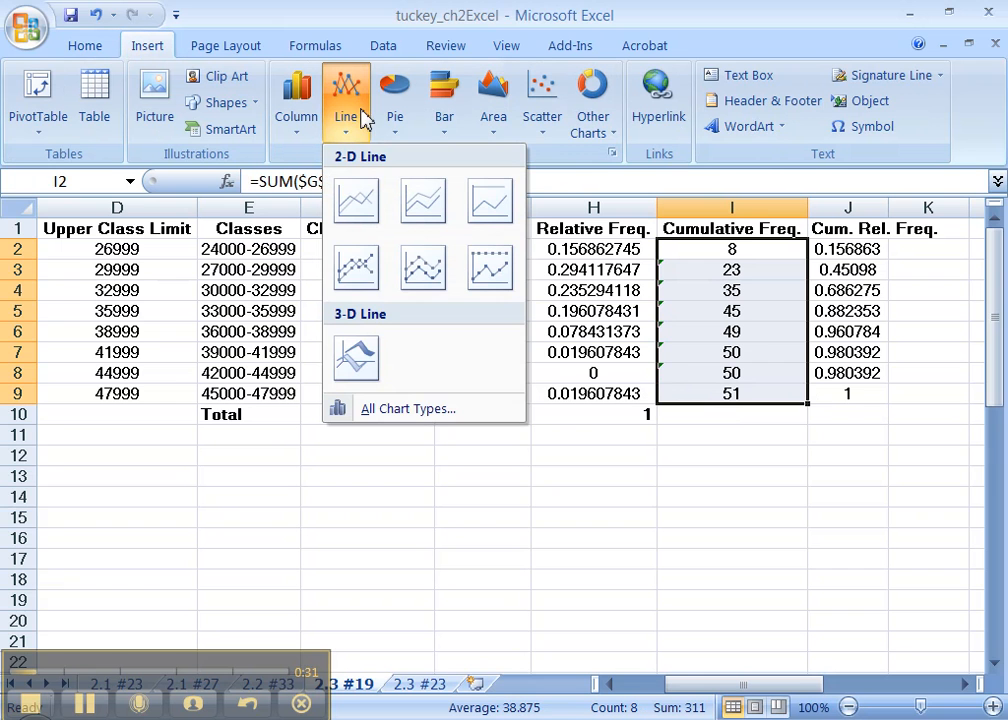
pyautogui.click(357, 262)
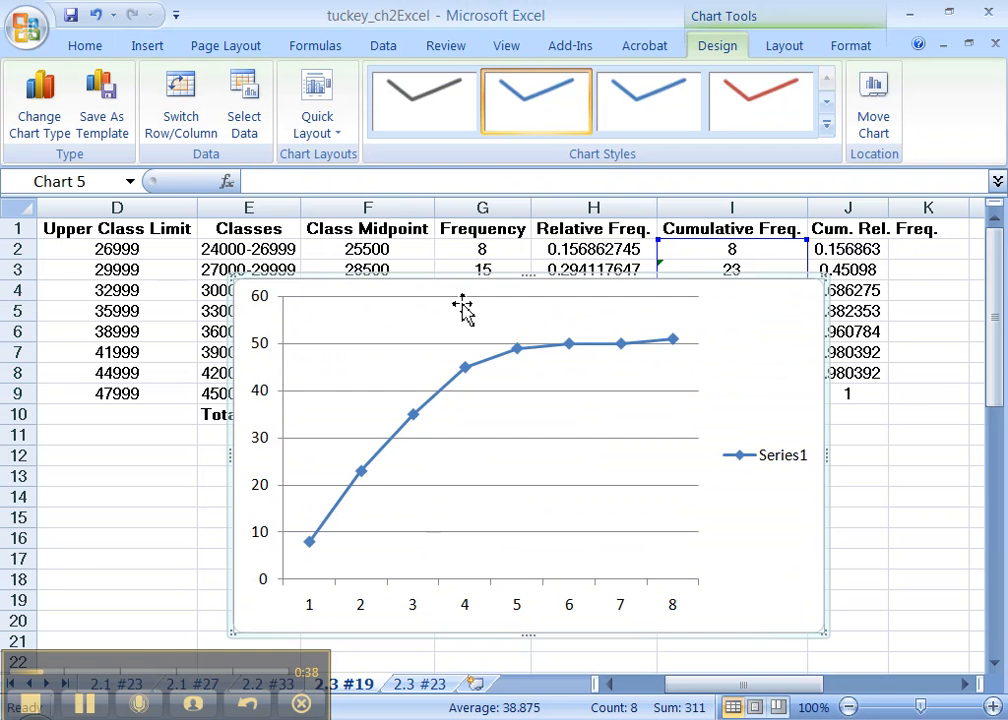
# Move the new chart slightly down and delete its Series1 legend.
pyautogui.moveTo(725, 291); pyautogui.dragTo(703, 317)
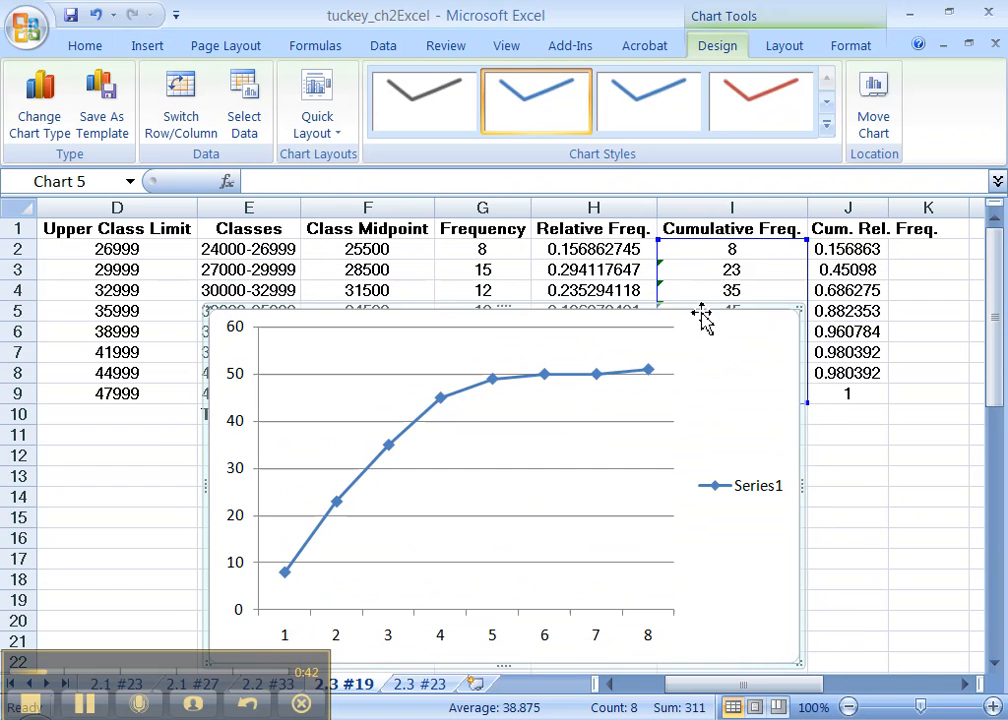
pyautogui.click(740, 490)
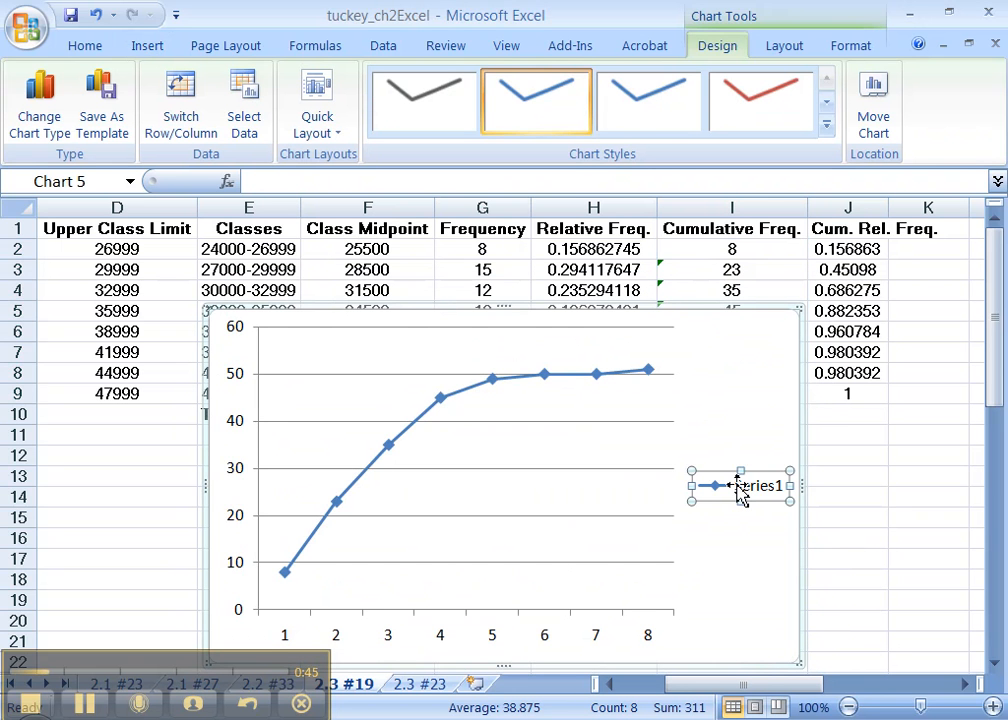
pyautogui.press('Delete')
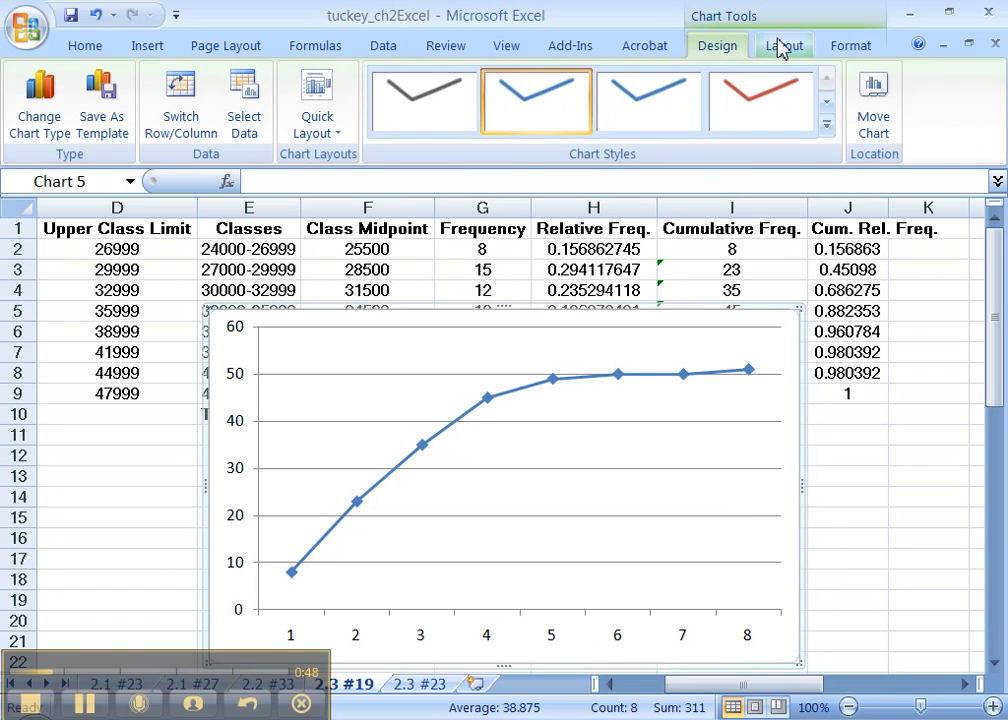
# Add a title above the chart reading "Frequency Ogive of Disposable Income (2006)".
pyautogui.click(781, 47)
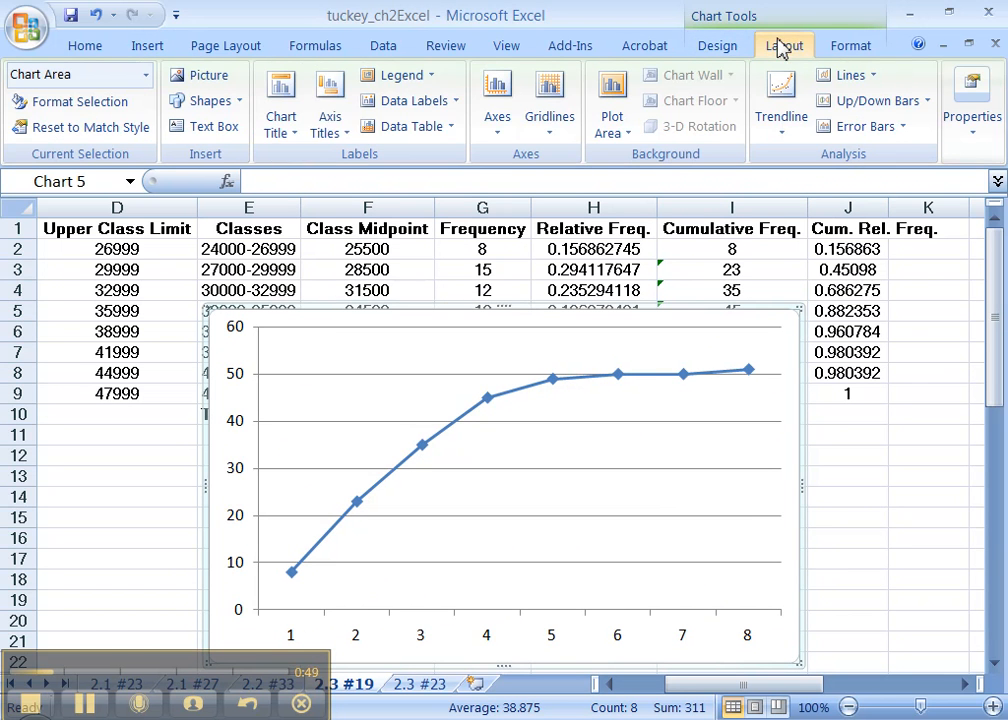
pyautogui.click(286, 122)
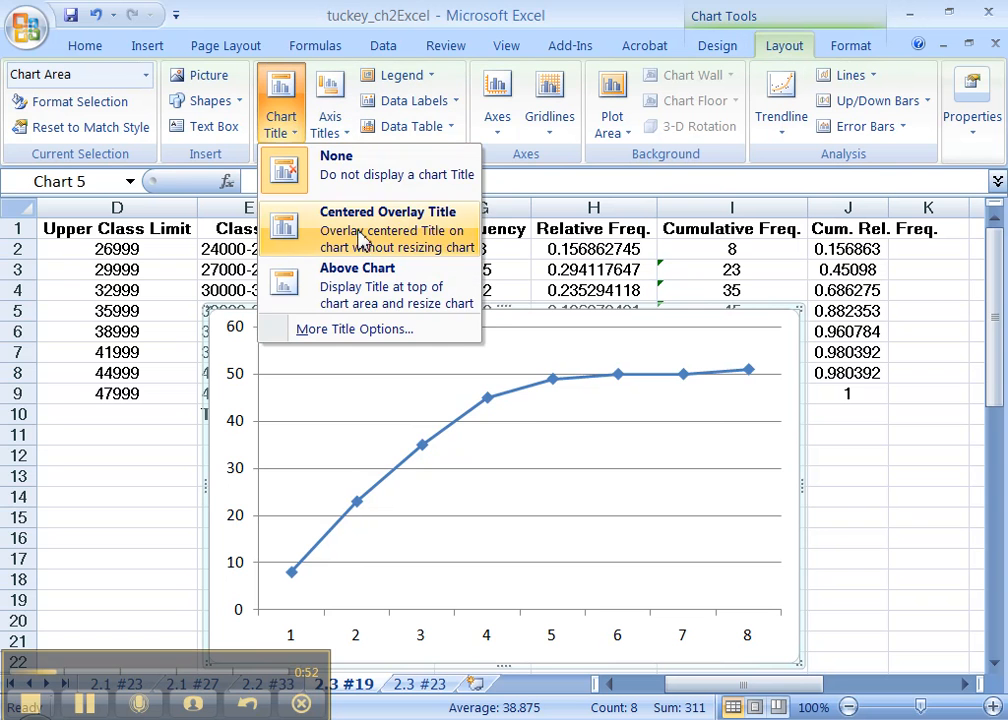
pyautogui.click(360, 280)
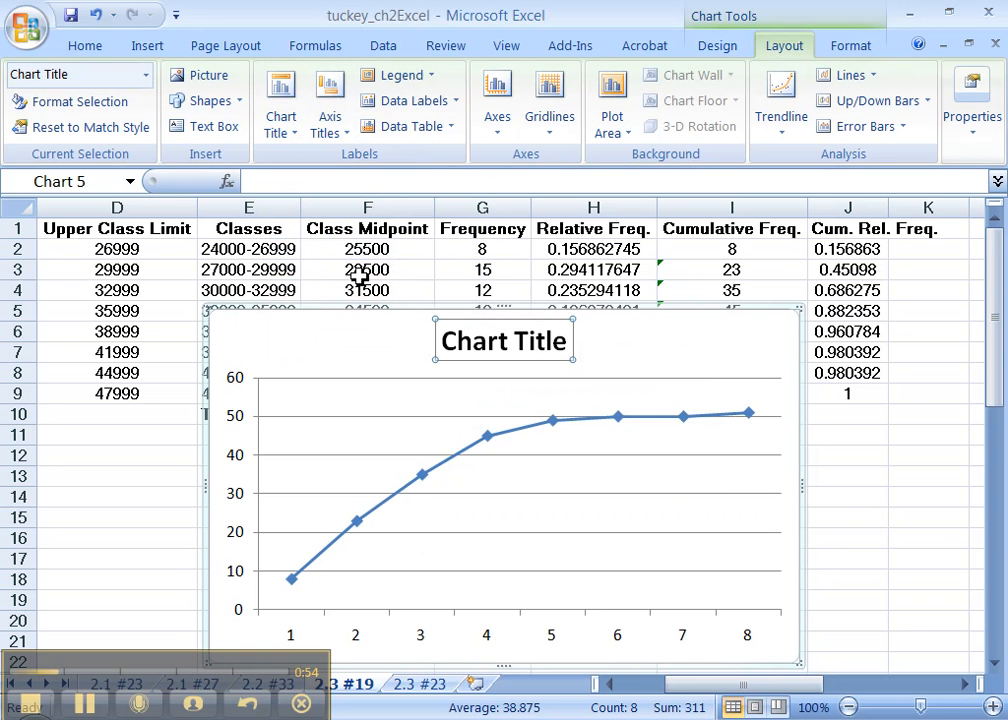
pyautogui.write('Frequency Ogive of')
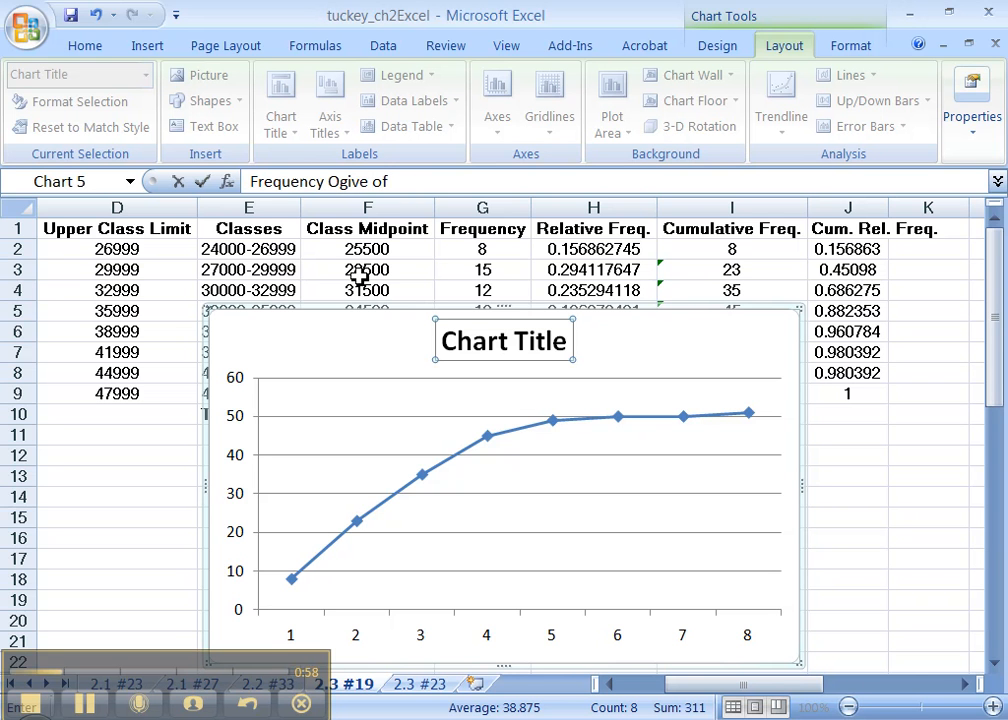
pyautogui.write(' Disposable Income (2006)')
pyautogui.press('Return')
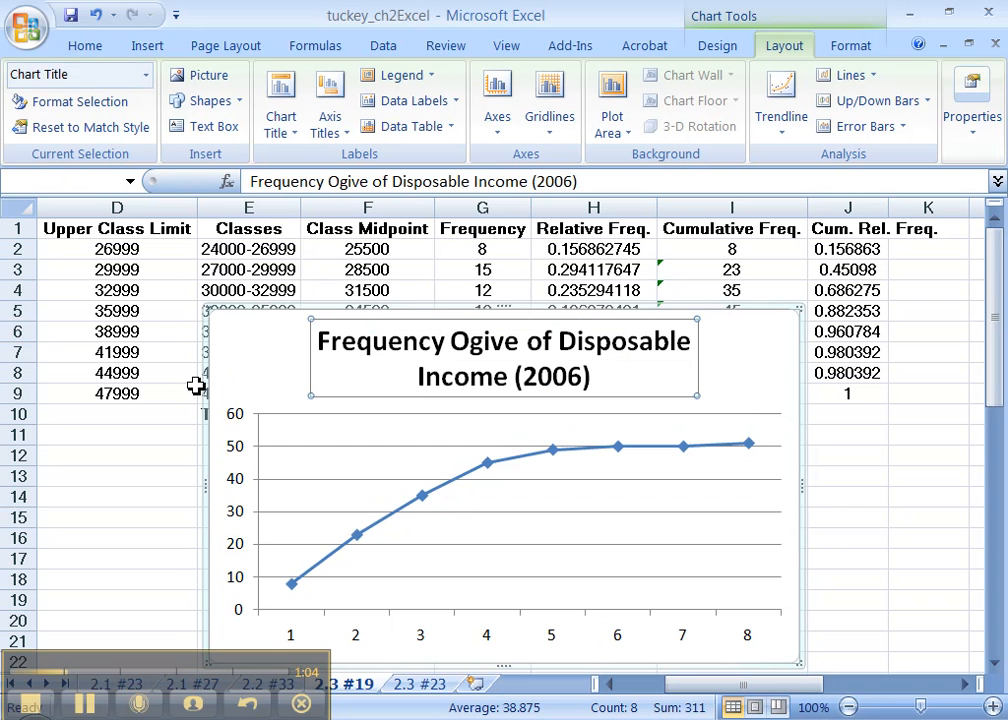
# Add a rotated vertical axis title reading "Cumulative Frequency" to the chart.
pyautogui.click(236, 432)
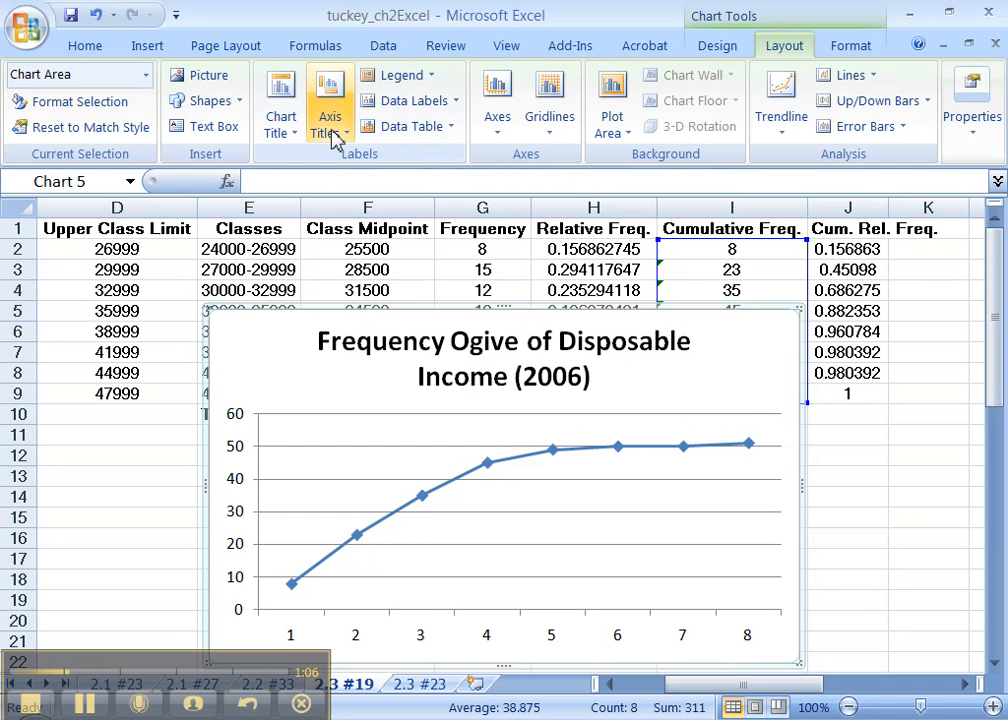
pyautogui.click(330, 136)
pyautogui.moveTo(352, 192)
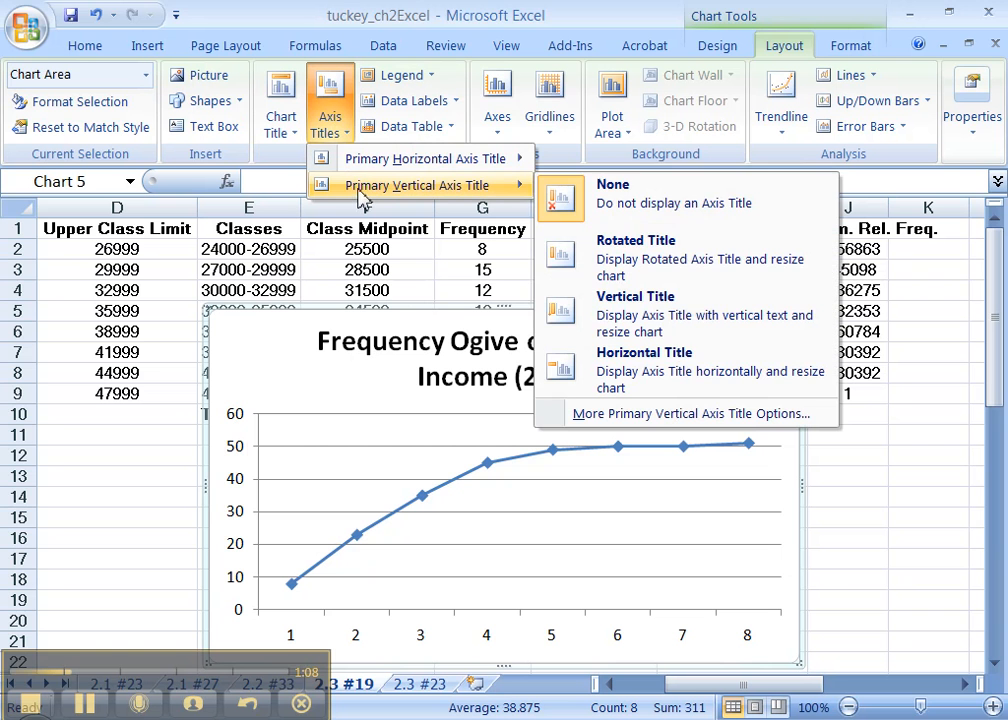
pyautogui.click(597, 252)
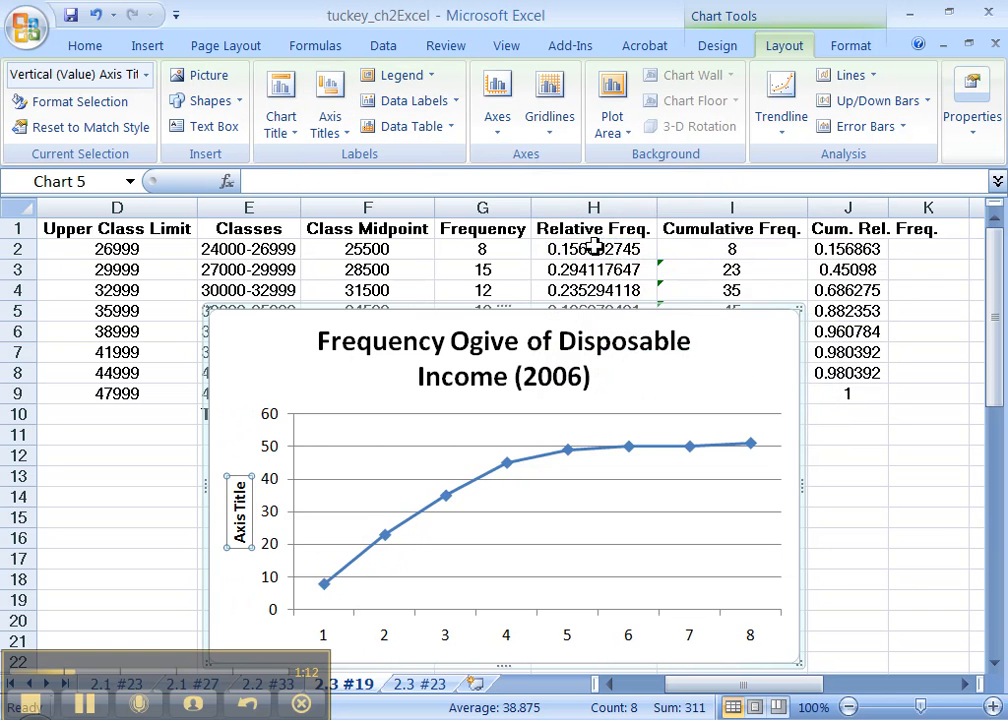
pyautogui.write('Cumul')
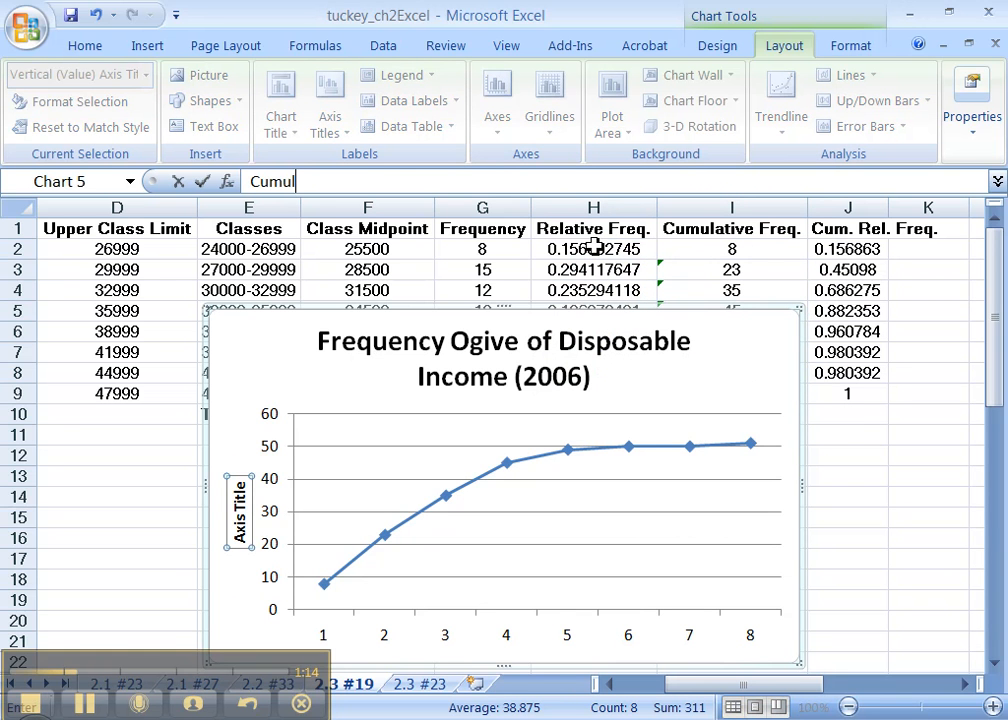
pyautogui.write('ative Freq')
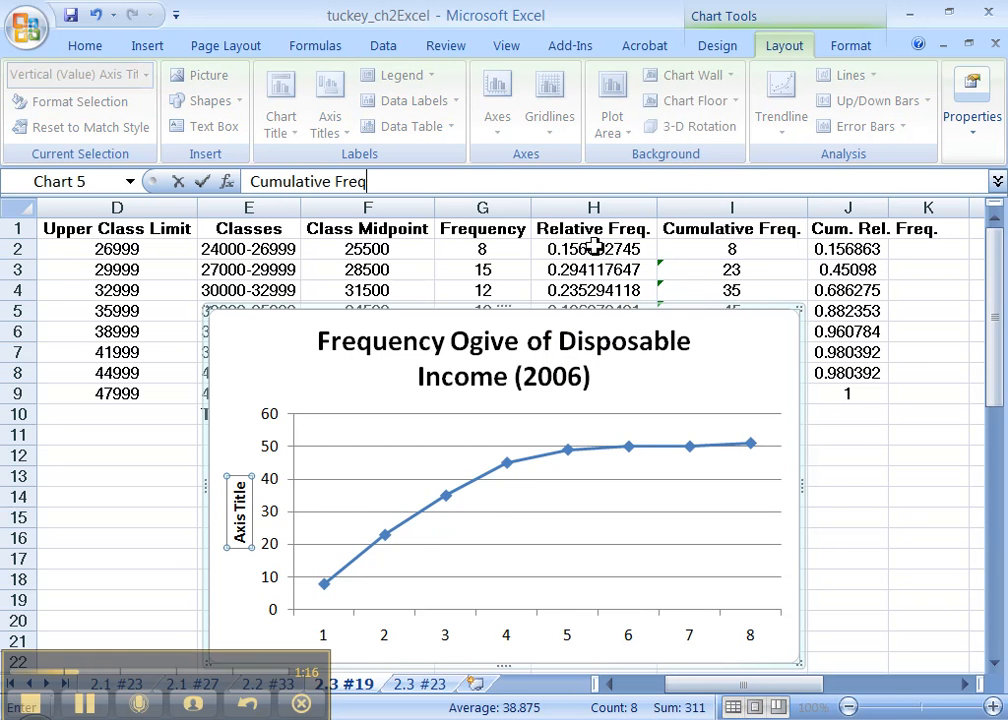
pyautogui.write('uency')
pyautogui.press('Return')
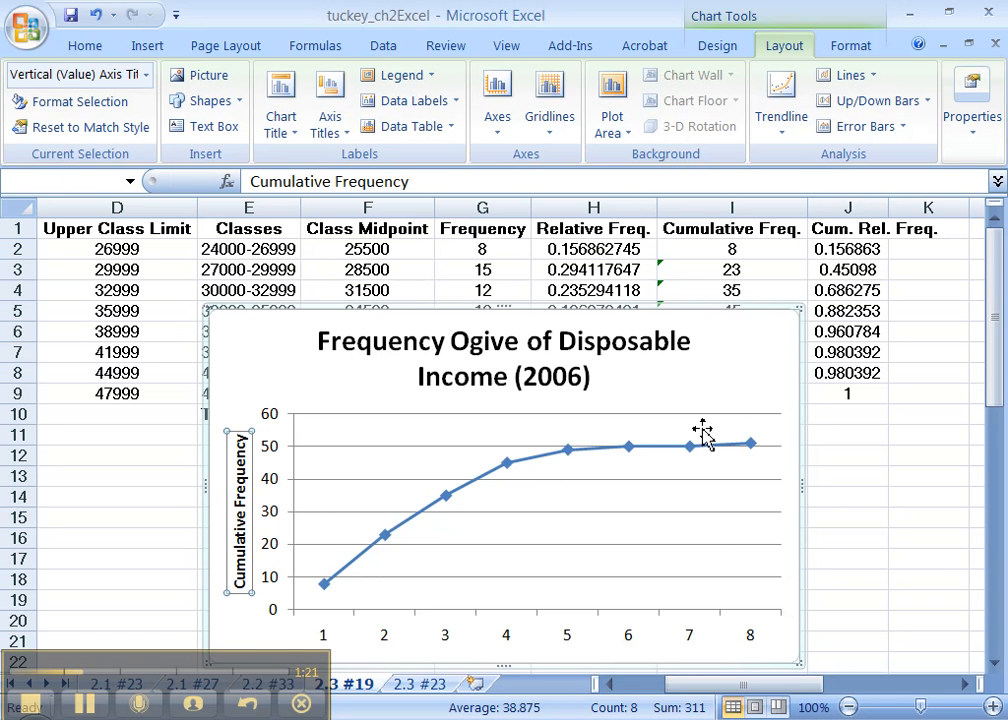
# Examine the Upper Class Limit values in D2:D9 as candidates for the chart's horizontal axis.
pyautogui.scroll(-1, 703, 432)
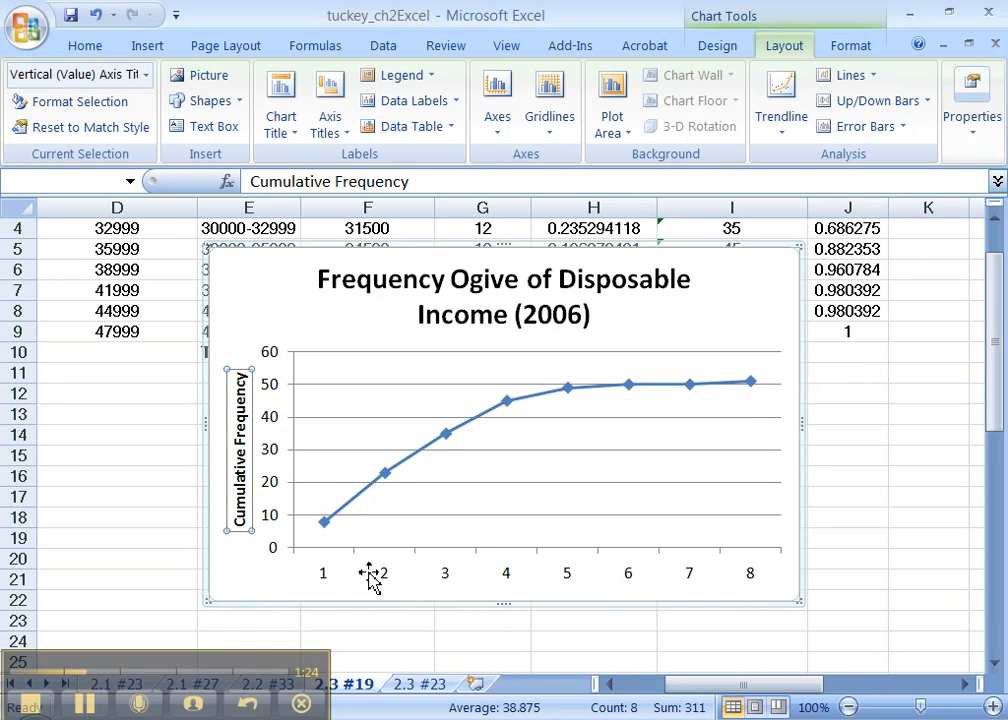
pyautogui.scroll(1, 368, 580)
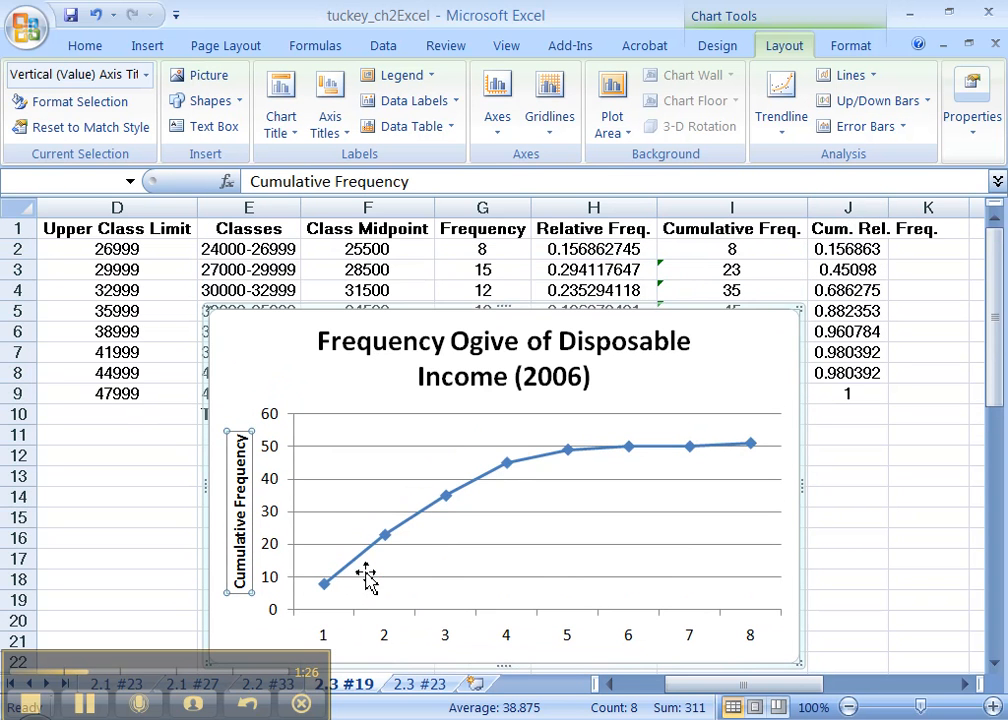
pyautogui.click(144, 254)
pyautogui.press('Left')
pyautogui.press('Left')
pyautogui.press('Right')
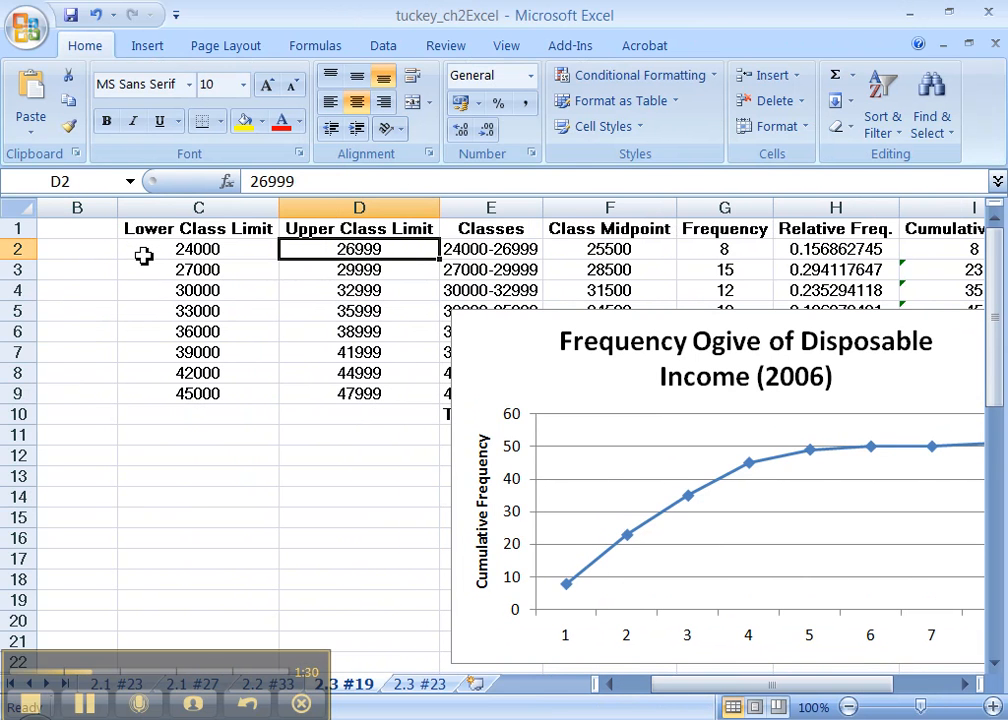
pyautogui.press('Up')
pyautogui.press('Down')
pyautogui.press('Down')
pyautogui.press('Down')
pyautogui.press('Down')
pyautogui.press('Down')
pyautogui.press('Down')
pyautogui.press('Down')
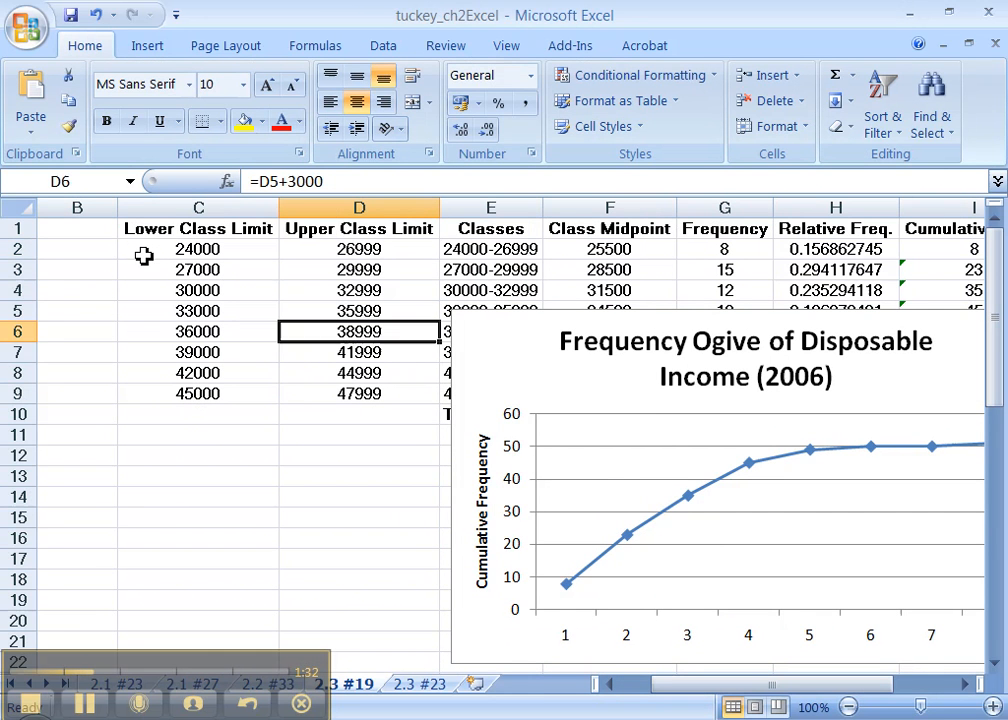
pyautogui.press('Down')
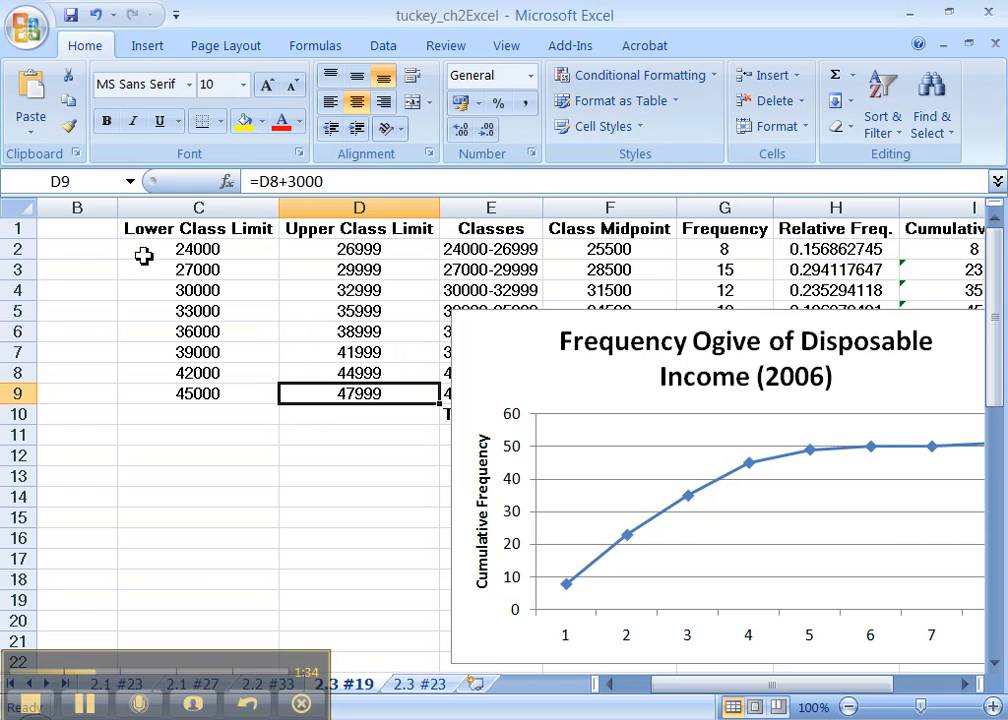
# Move the chart down below row 9 so it no longer covers the class data.
pyautogui.moveTo(513, 329); pyautogui.dragTo(510, 430)
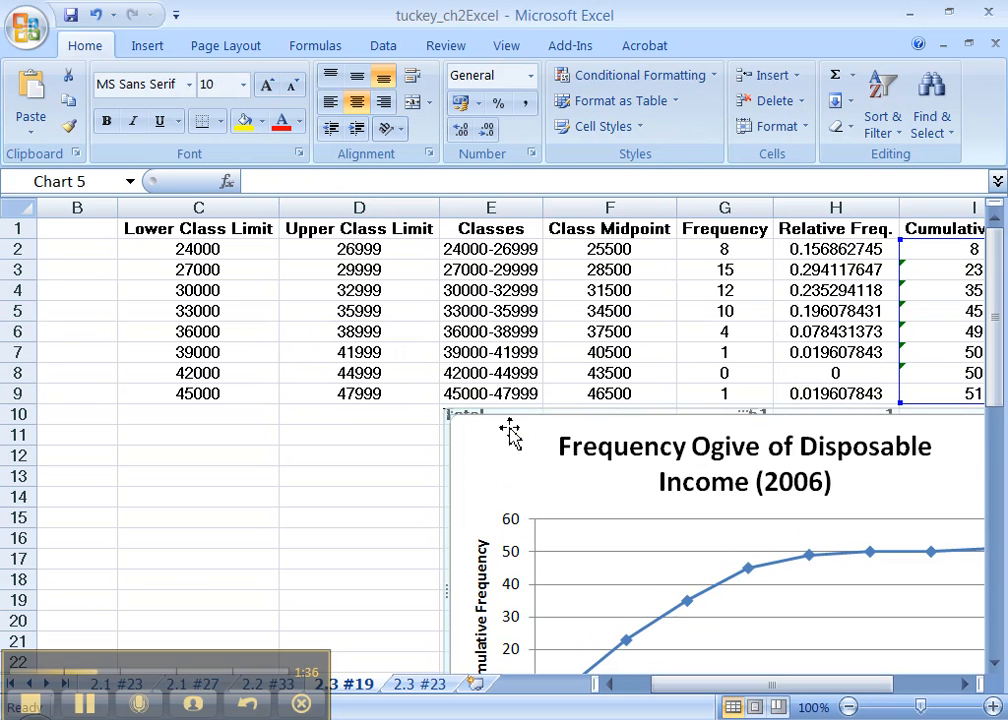
pyautogui.click(345, 271)
pyautogui.moveTo(680, 686); pyautogui.dragTo(711, 686)
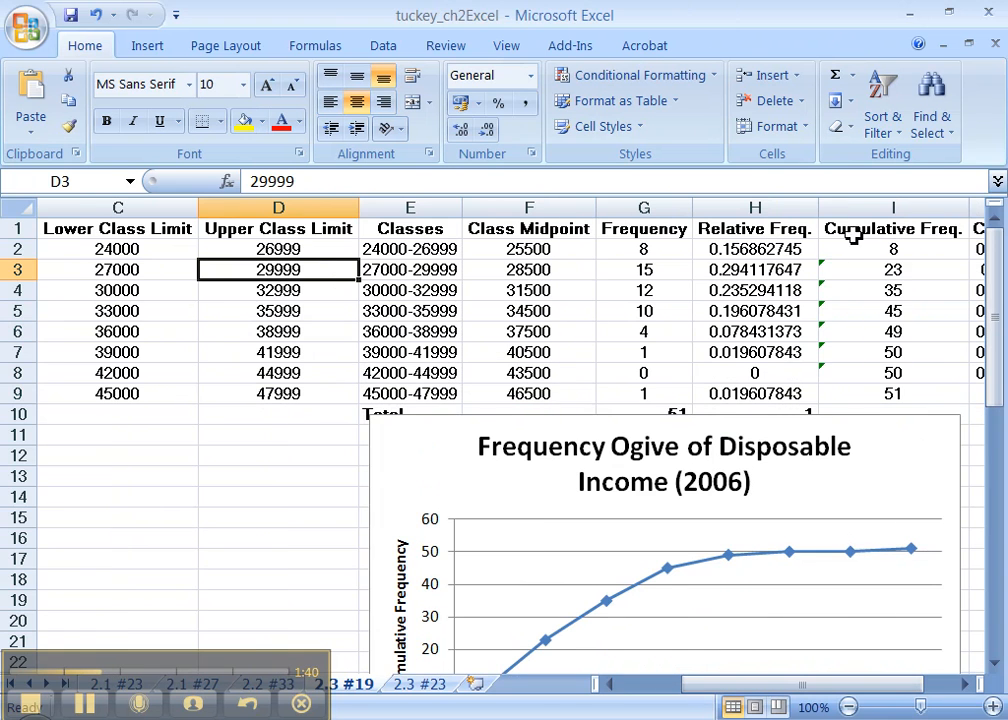
# Compare the second class's cumulative frequency in I3 with its upper limit, lower limit and midpoint in D3, C3 and F3.
pyautogui.moveTo(857, 256); pyautogui.dragTo(857, 270)
pyautogui.click(857, 270)
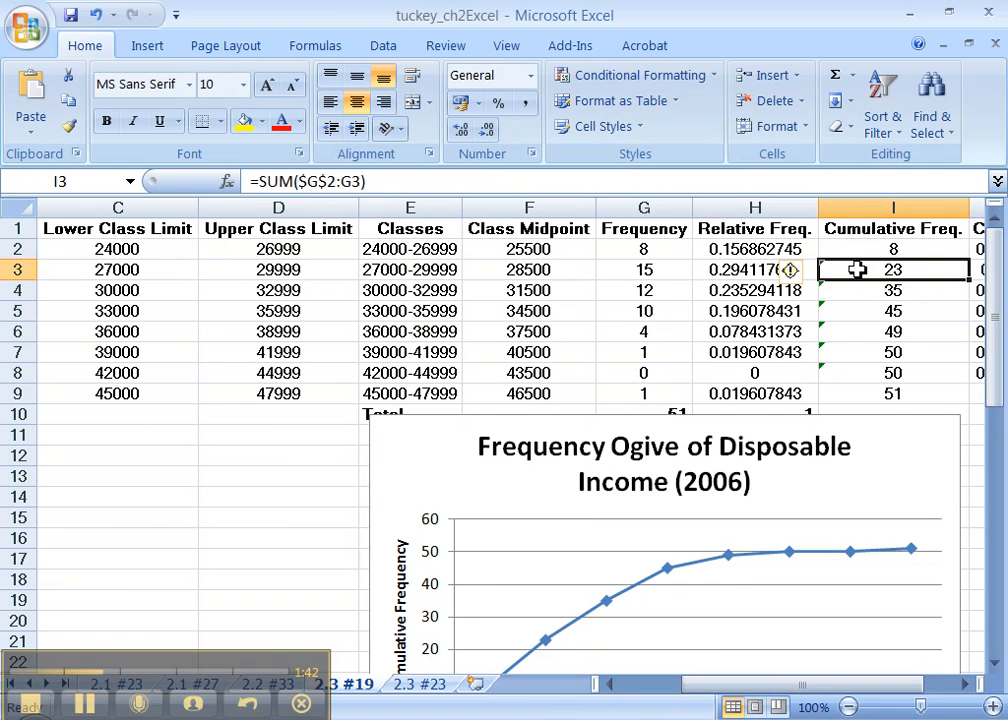
pyautogui.click(300, 268)
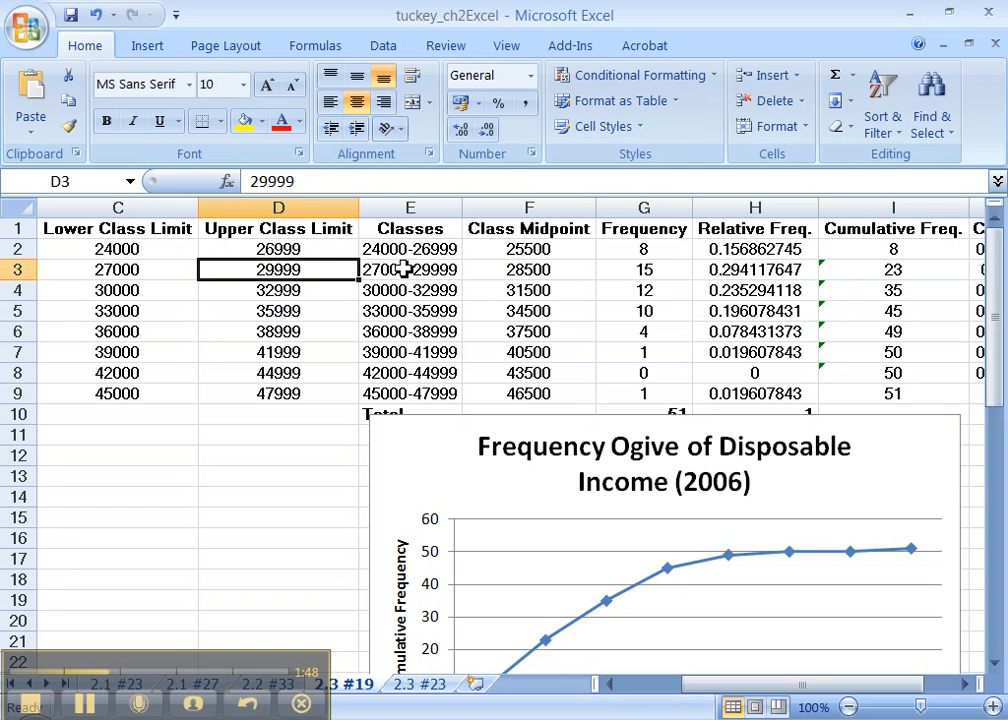
pyautogui.click(843, 277)
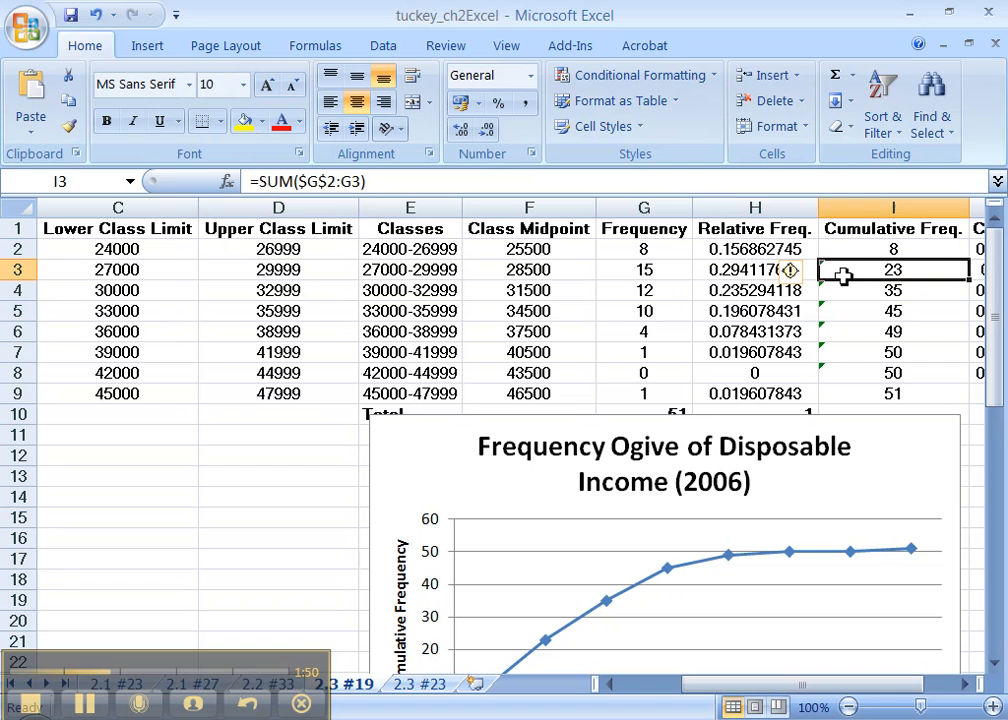
pyautogui.click(288, 276)
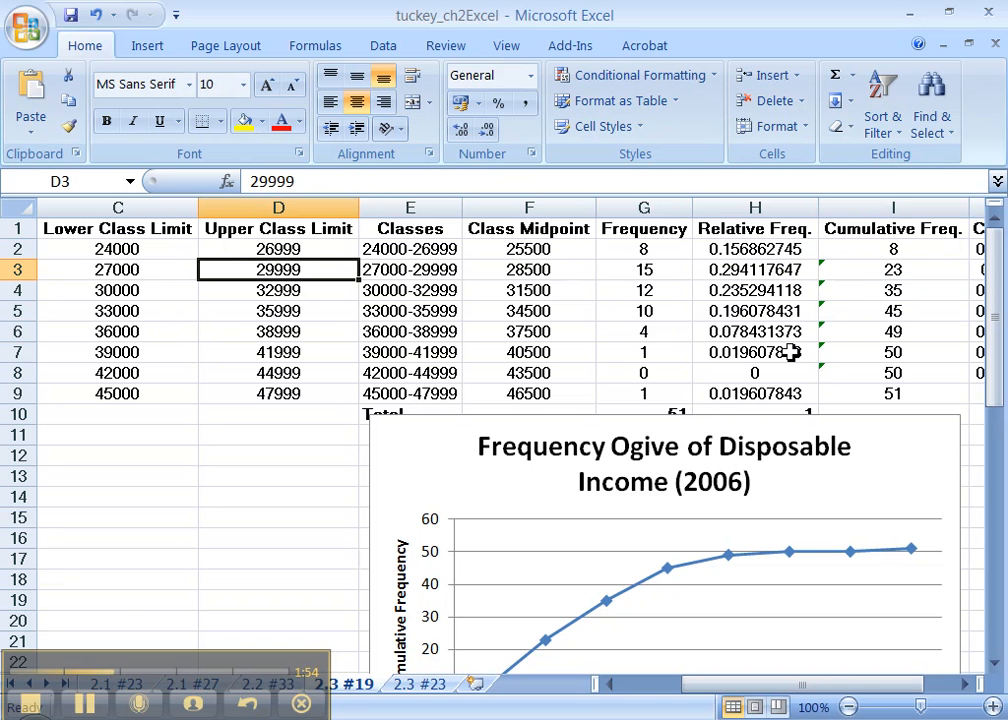
pyautogui.click(175, 270)
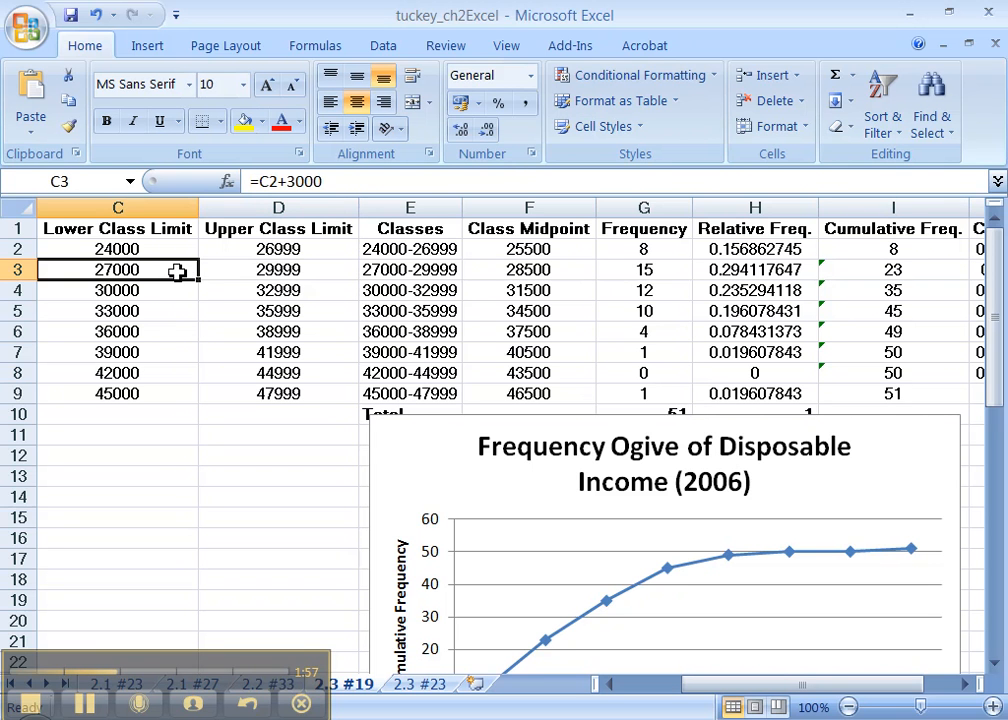
pyautogui.click(533, 278)
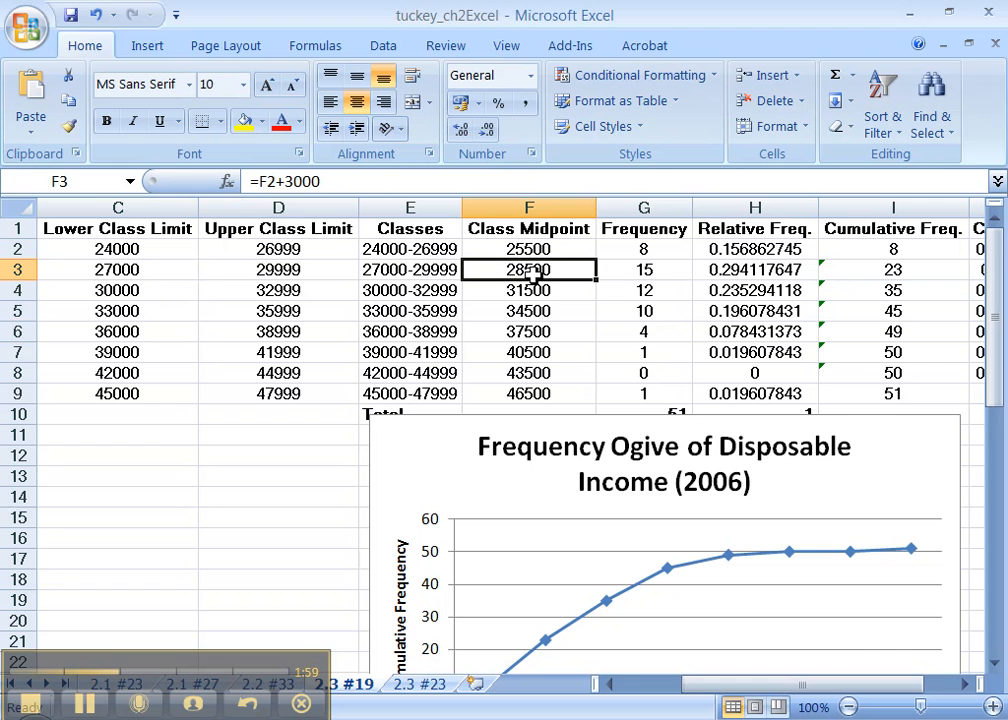
pyautogui.click(266, 276)
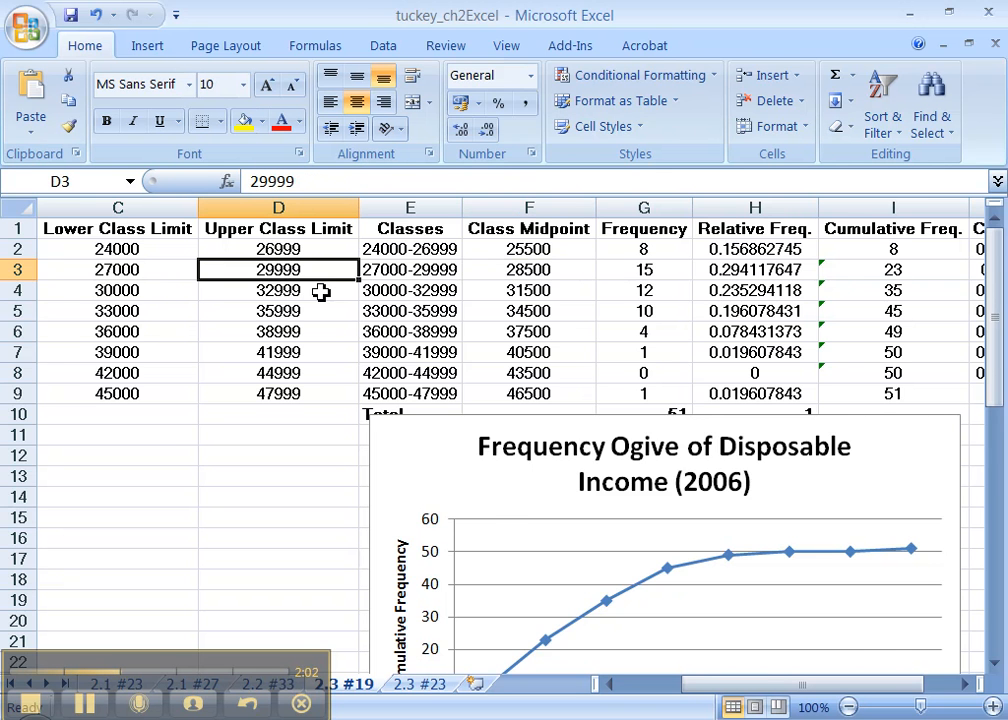
# Set the chart's horizontal axis labels to the Upper Class Limit values in D2:D9.
pyautogui.scroll(-2, 320, 291)
pyautogui.click(483, 582)
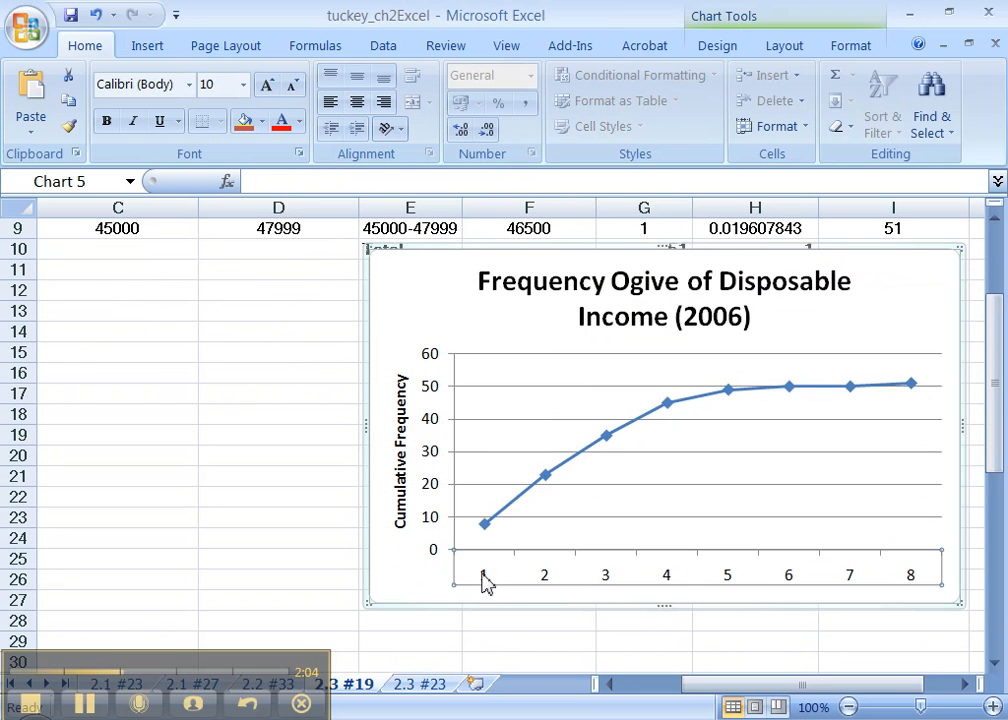
pyautogui.rightClick(483, 582)
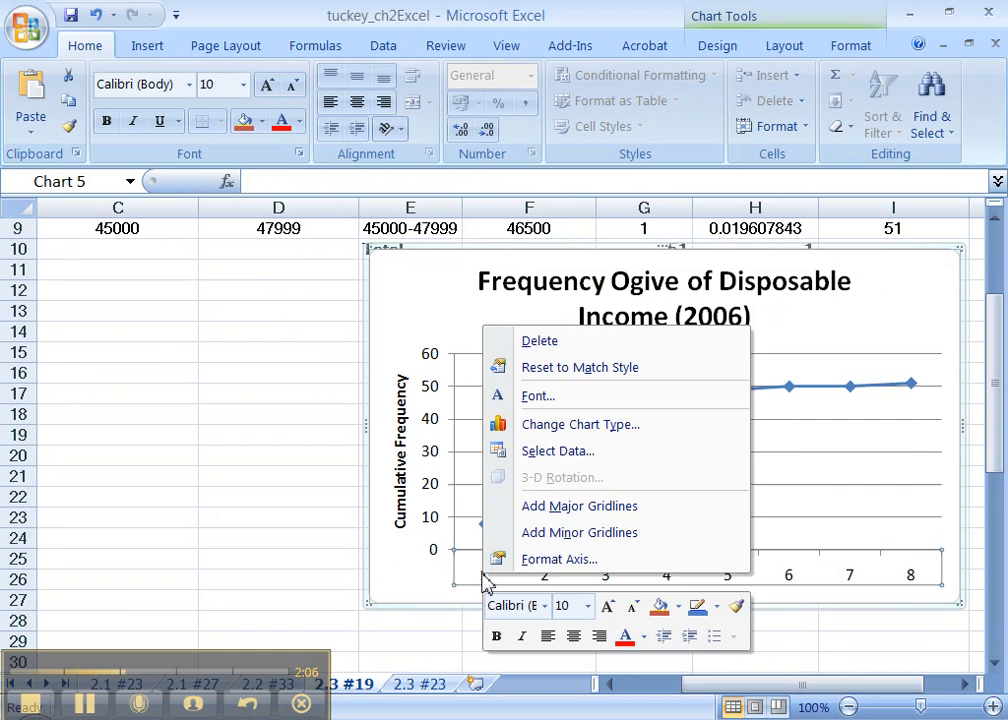
pyautogui.click(553, 452)
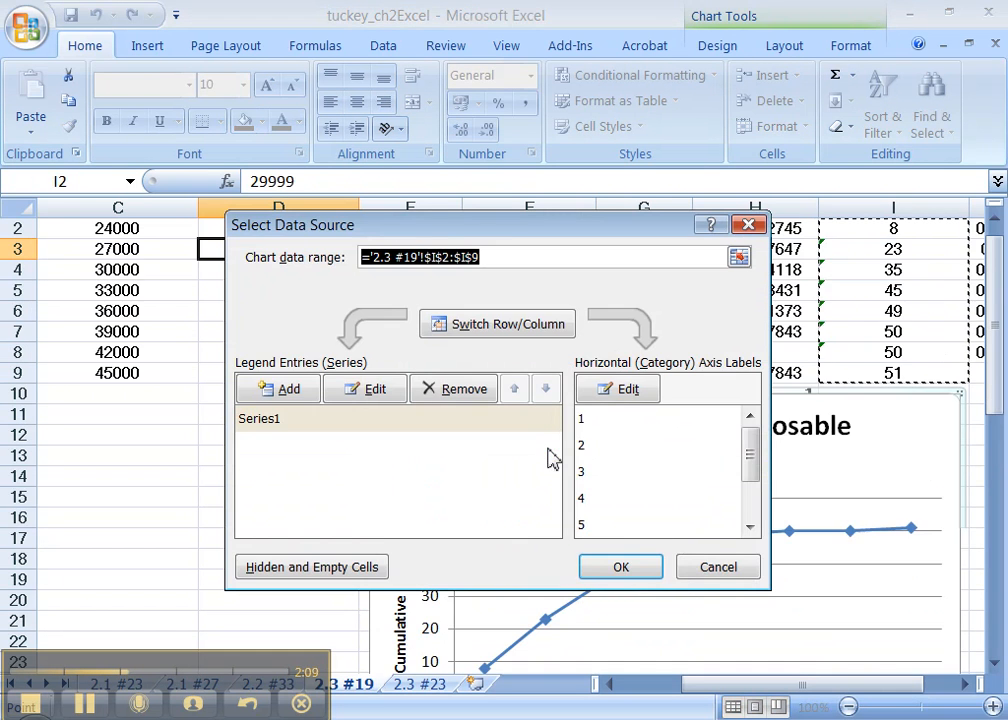
pyautogui.click(620, 390)
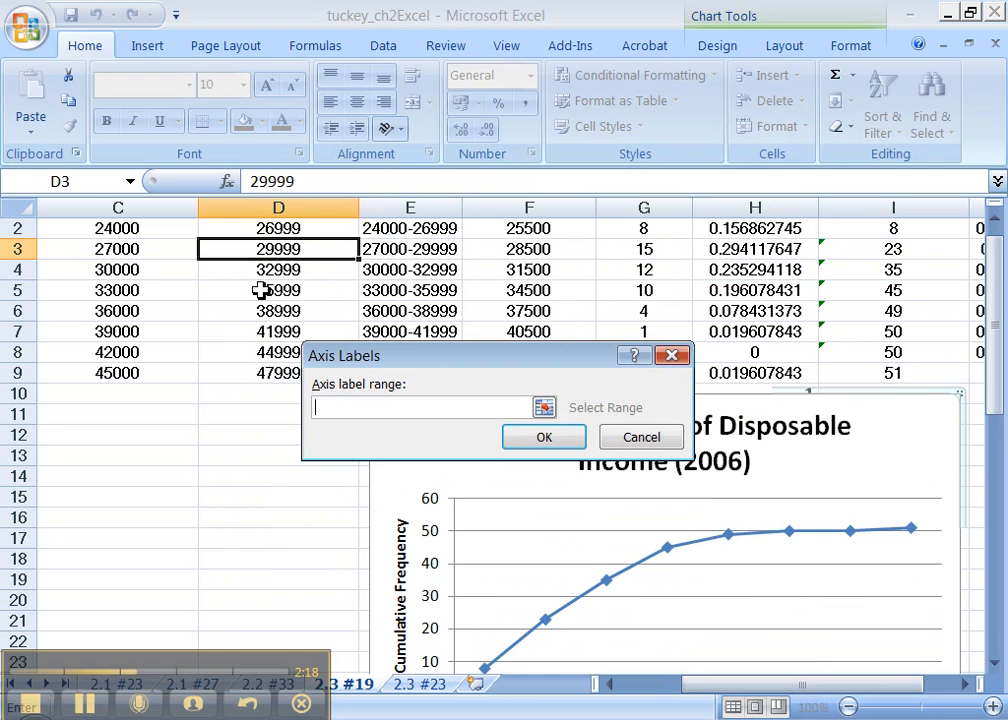
pyautogui.click(284, 228)
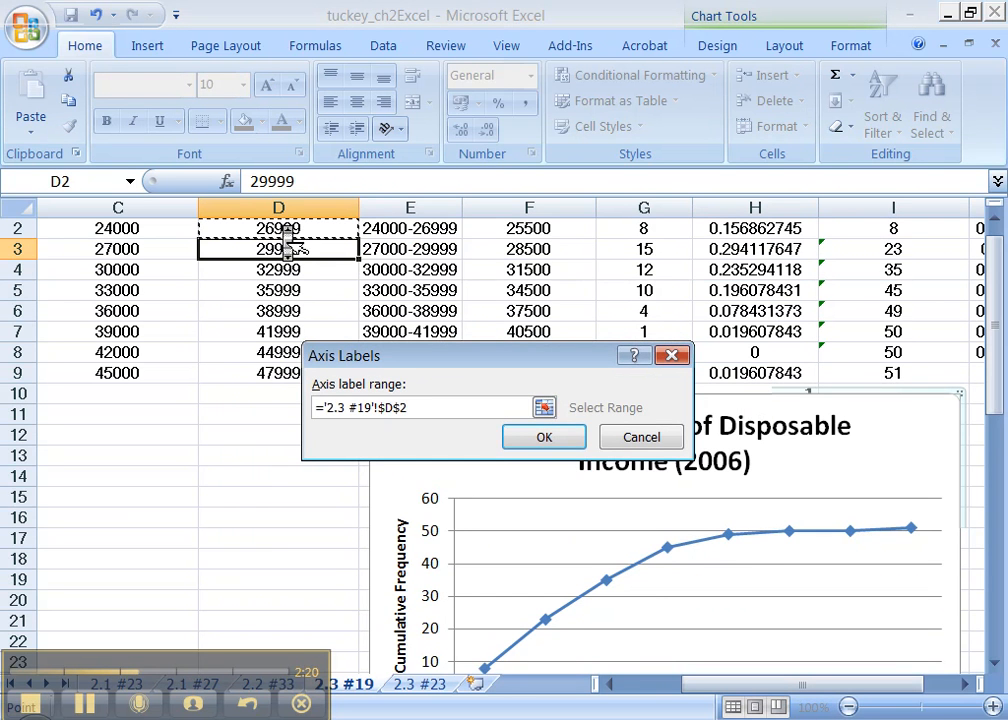
pyautogui.moveTo(271, 233); pyautogui.dragTo(270, 377)
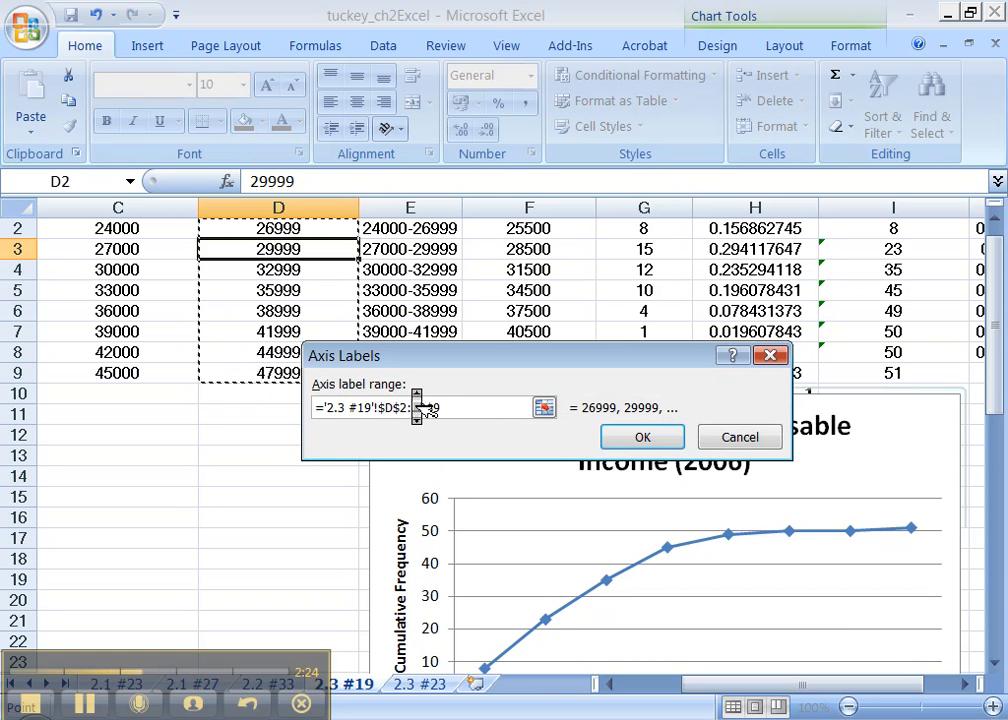
pyautogui.moveTo(997, 330); pyautogui.dragTo(984, 316)
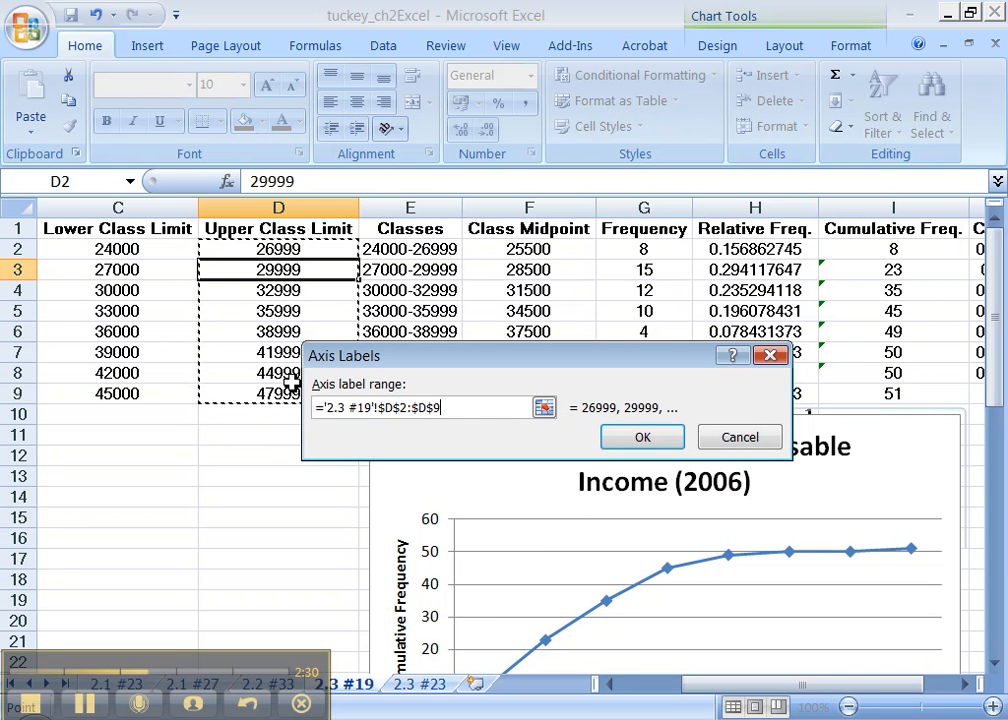
pyautogui.click(645, 437)
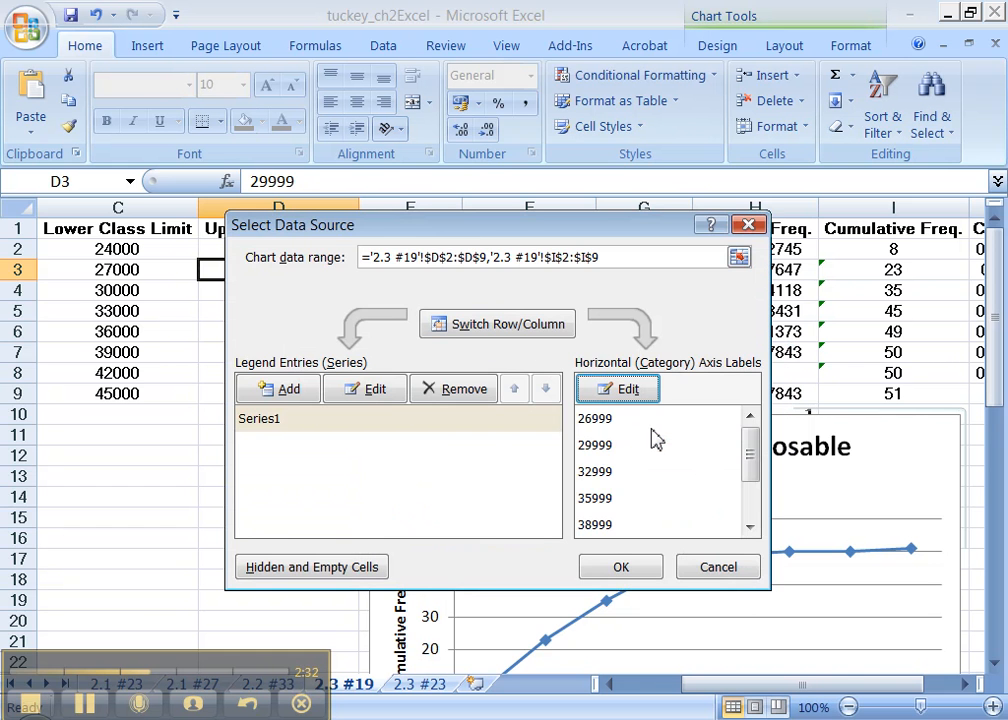
pyautogui.click(620, 566)
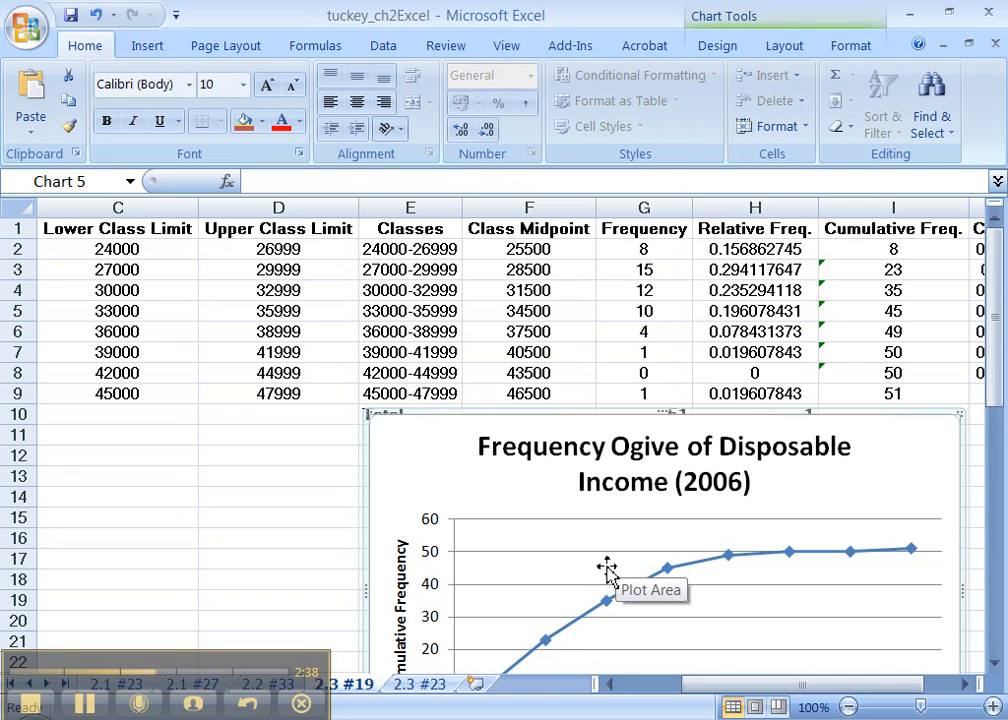
# Compare the first class's frequency and upper class limit in row 2 with the first point and label on the chart's horizontal axis.
pyautogui.scroll(-3, 605, 570)
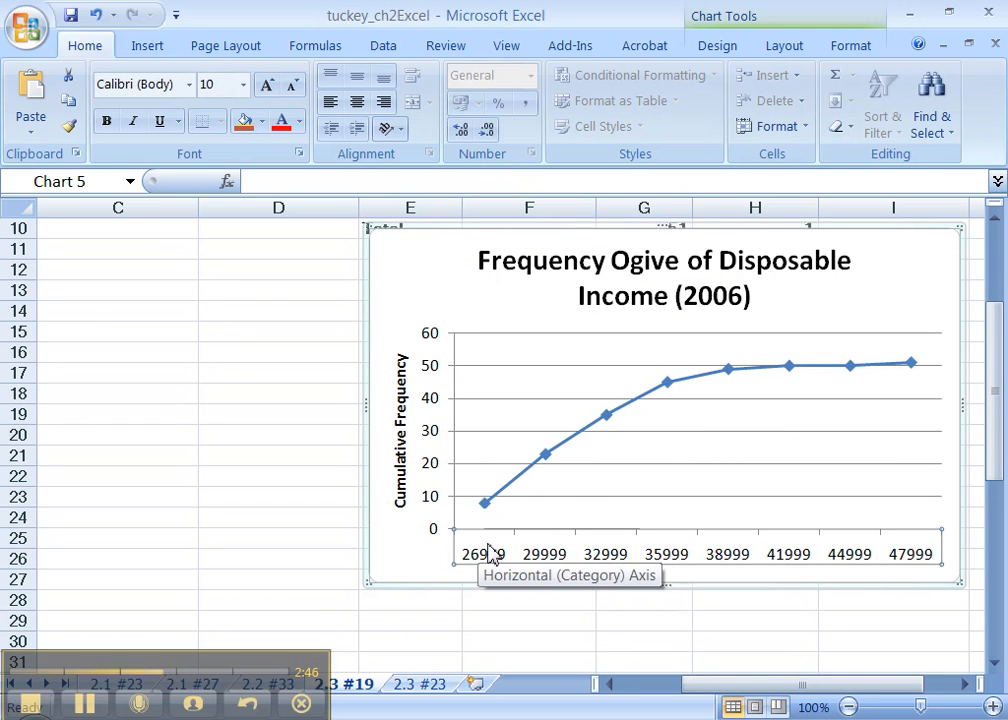
pyautogui.scroll(3, 489, 553)
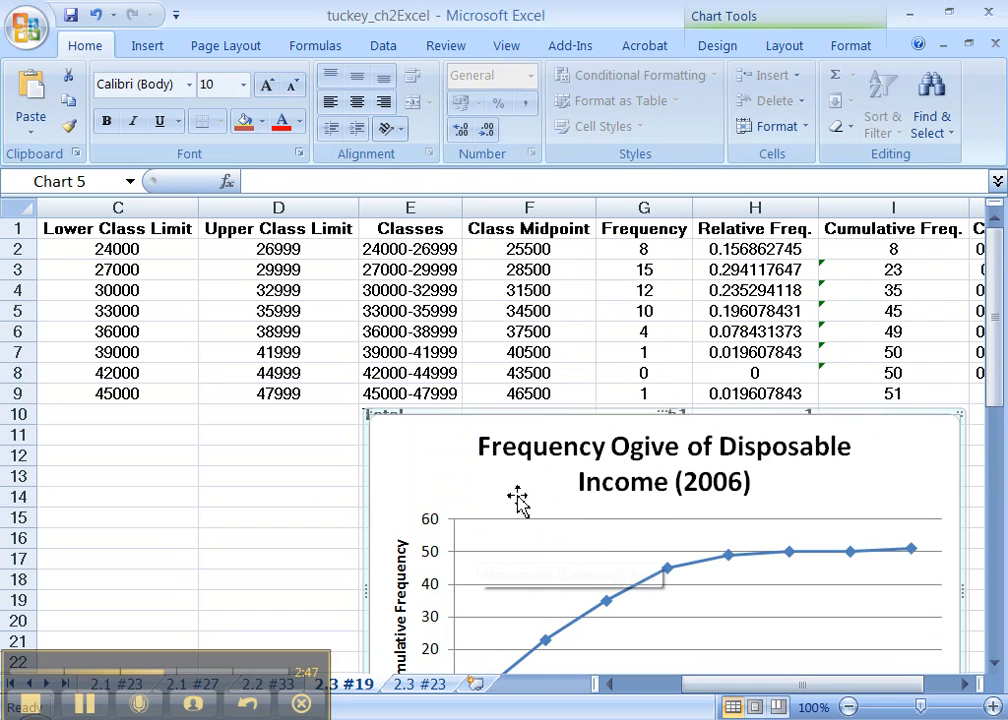
pyautogui.click(643, 254)
pyautogui.moveTo(187, 248); pyautogui.dragTo(261, 253)
pyautogui.click(261, 251)
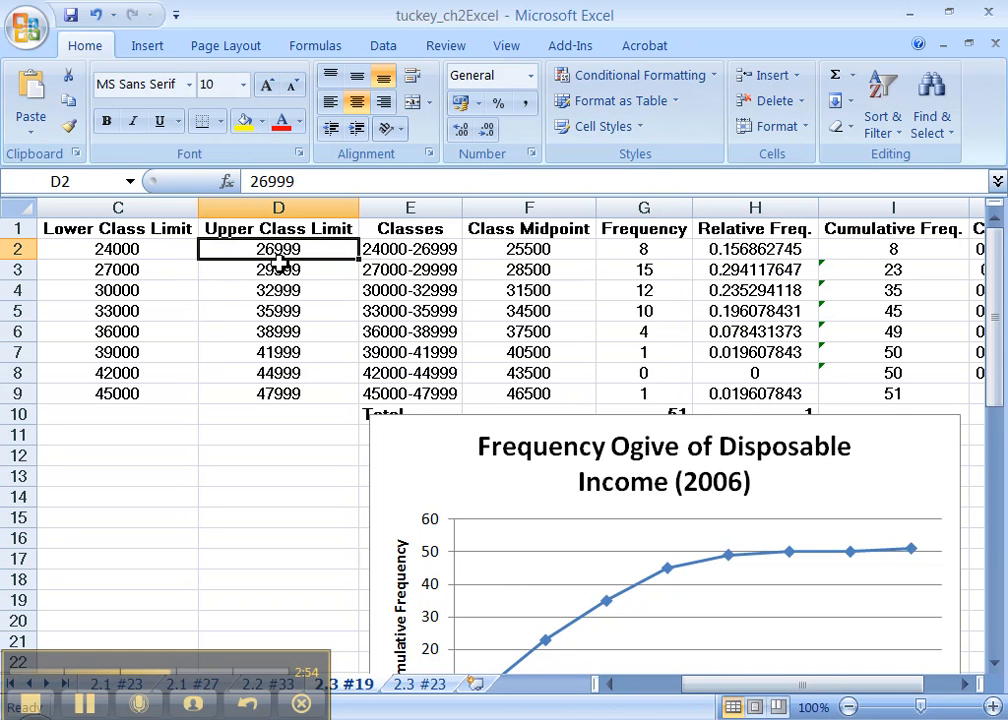
pyautogui.scroll(-2, 286, 268)
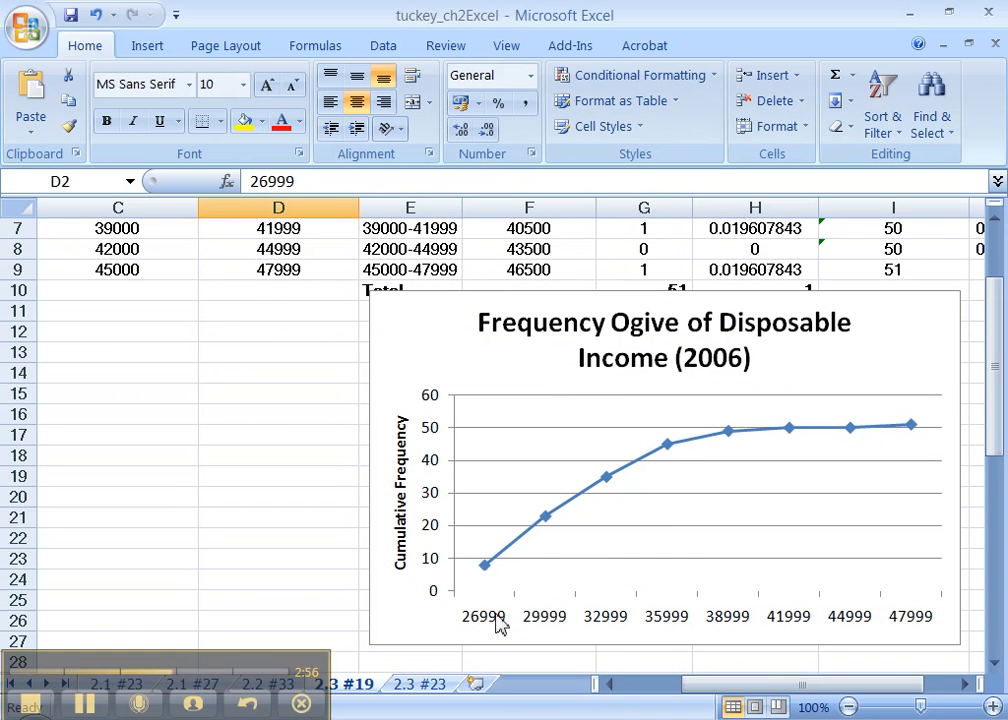
# Move the ogive chart down and left so it sits below the Total row, starting in column C.
pyautogui.click(398, 324)
pyautogui.scroll(2, 398, 322)
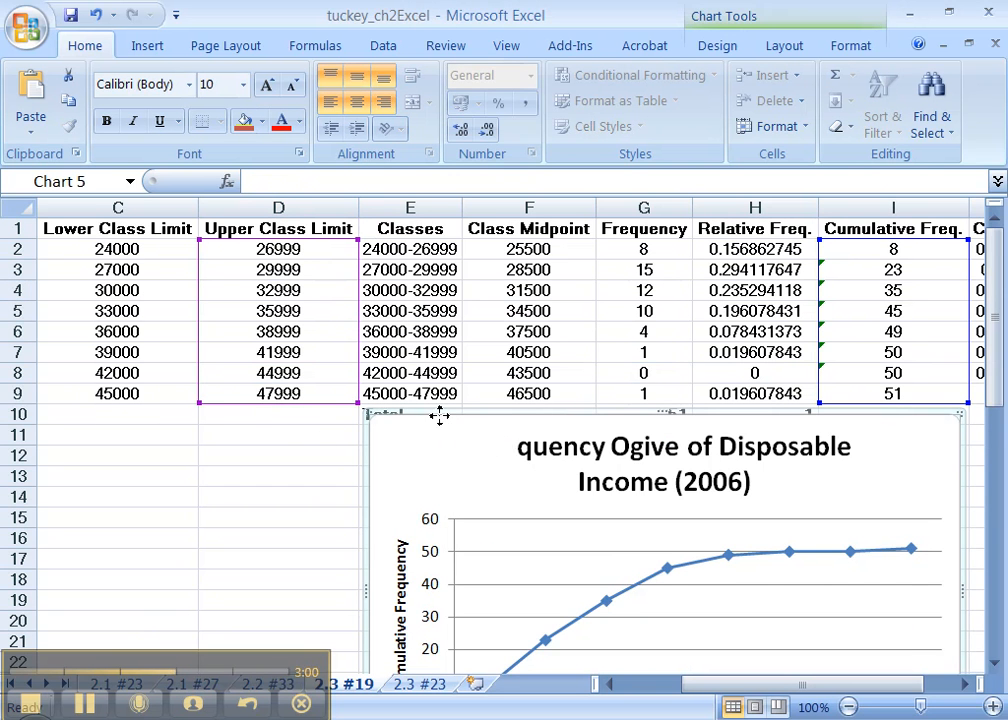
pyautogui.moveTo(439, 422); pyautogui.dragTo(224, 440)
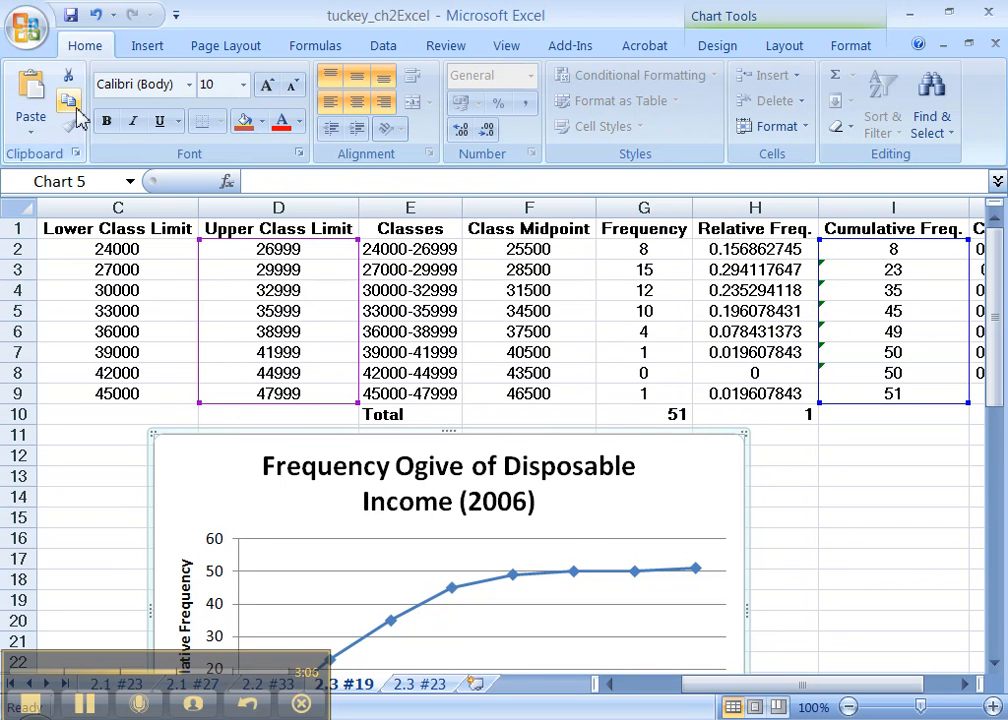
# Copy the ogive chart, paste it at H12, and shift the copy left and slightly up to start near F11.
pyautogui.click(788, 453)
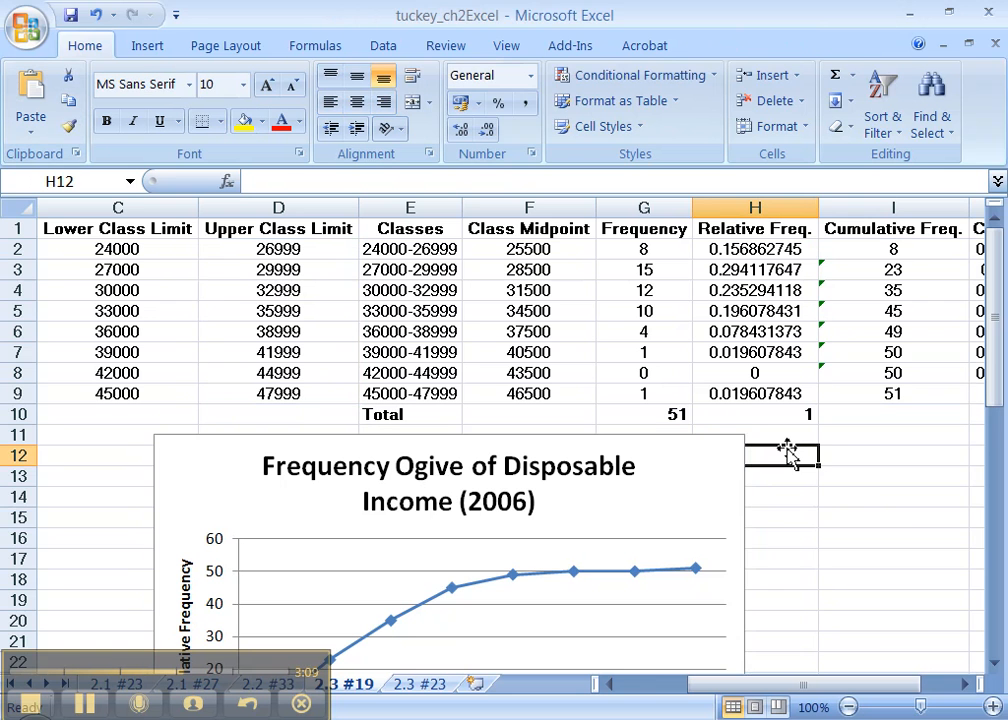
pyautogui.hotkey('ctrl', 'v')
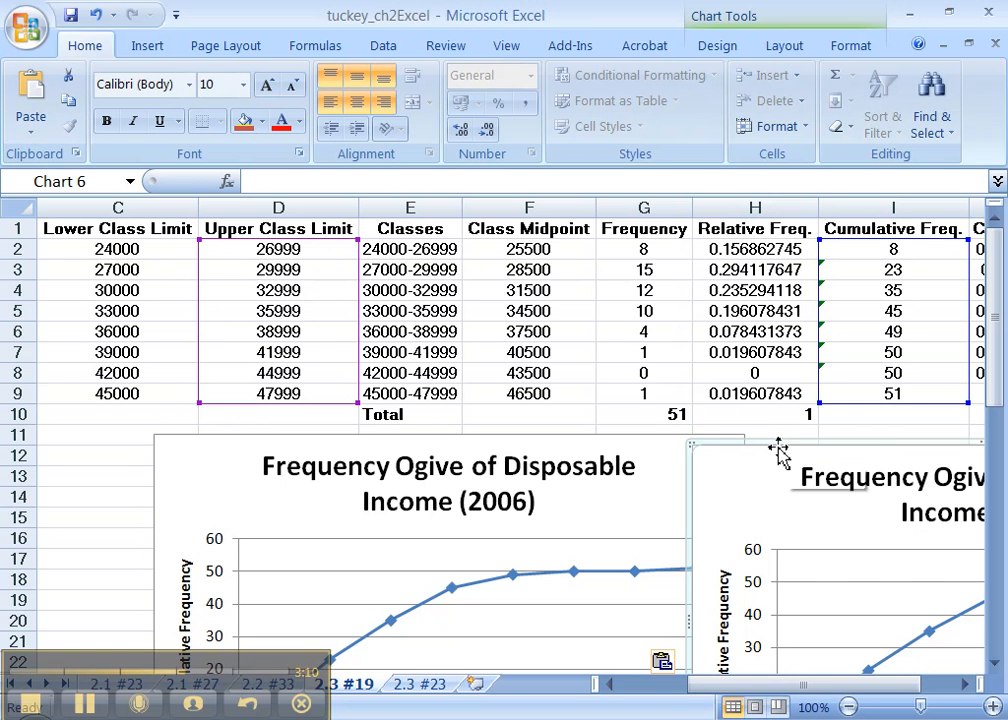
pyautogui.moveTo(765, 445); pyautogui.dragTo(648, 433)
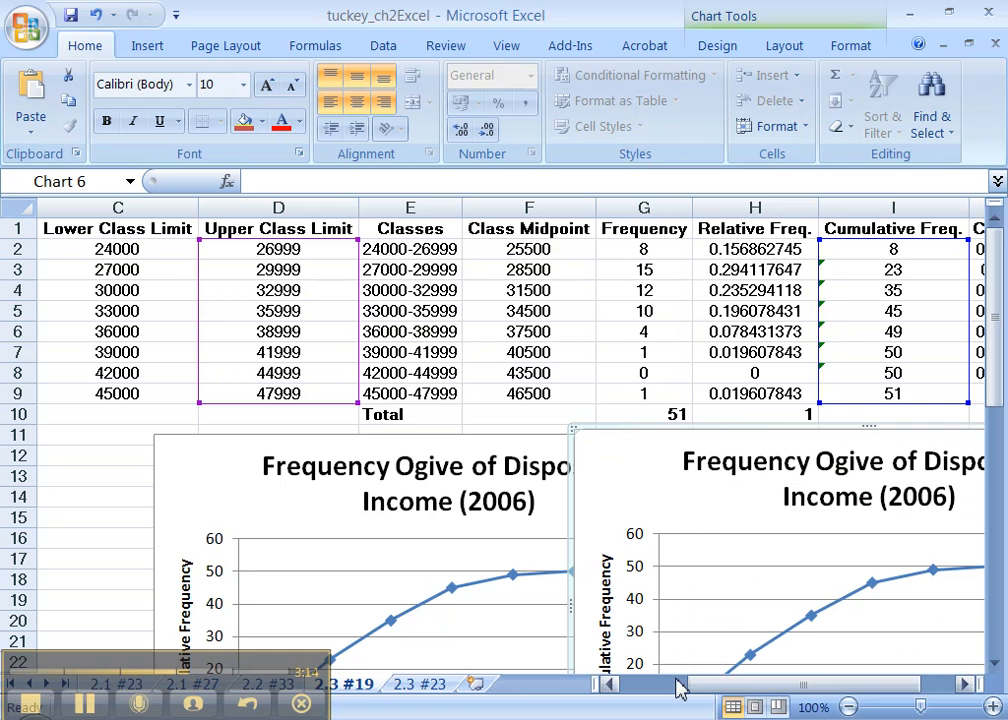
# Change the copied chart's series to the Cum. Rel. Freq. values in J2:J9 and retitle it "Relative Frequency Ogive of Disposable Income (2006)".
pyautogui.moveTo(740, 688); pyautogui.dragTo(832, 693)
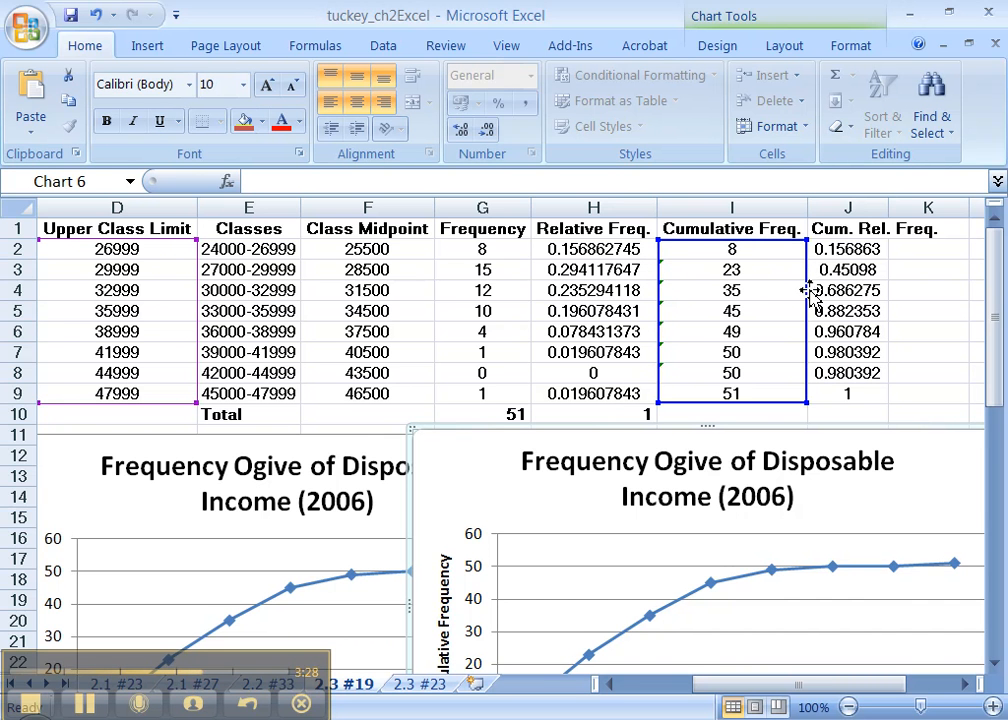
pyautogui.moveTo(807, 290); pyautogui.dragTo(835, 292)
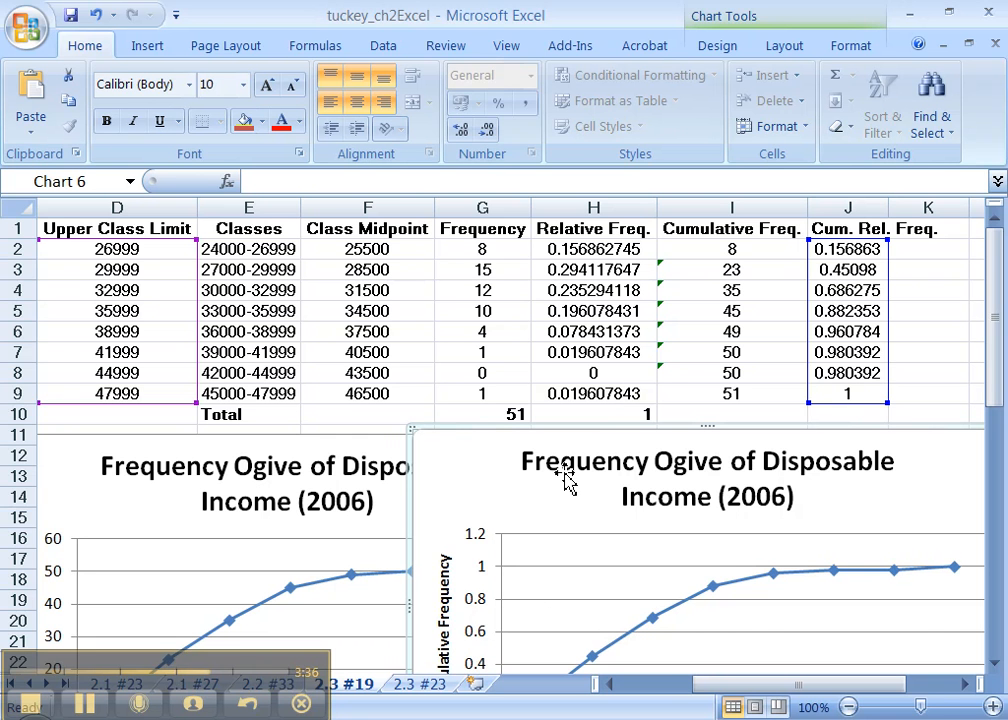
pyautogui.click(527, 460)
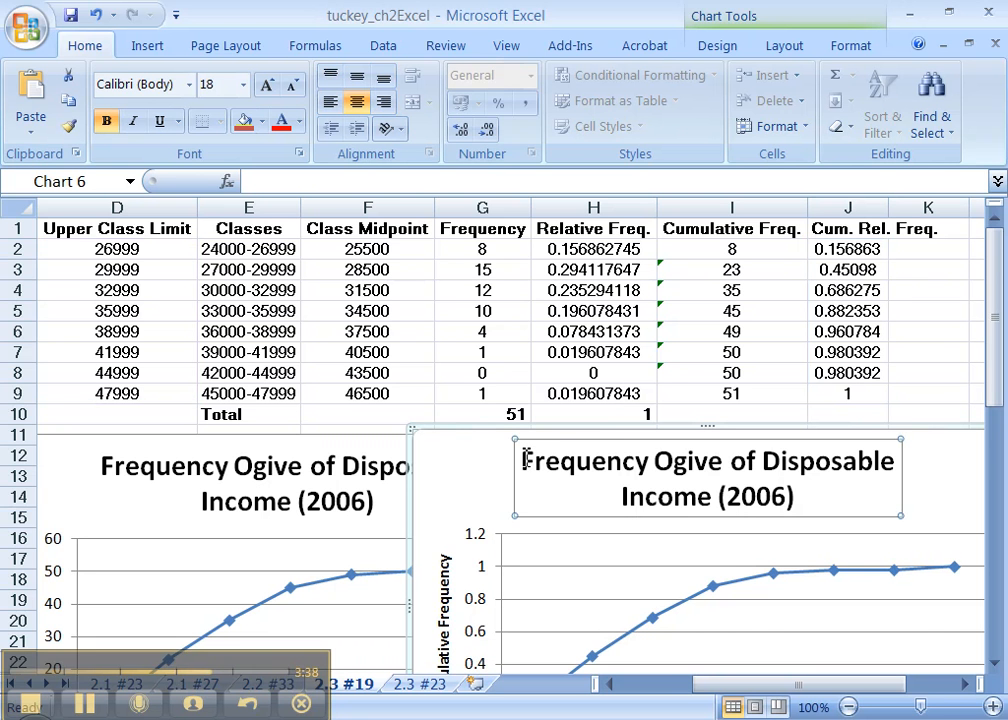
pyautogui.click(526, 460)
pyautogui.write('Relative')
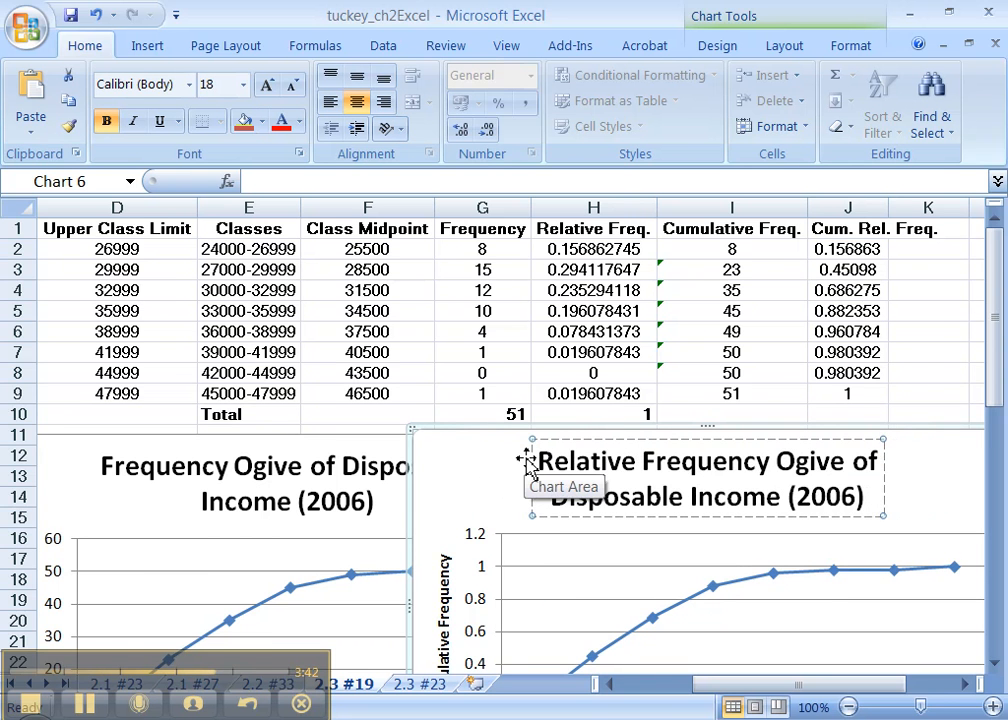
# Change the copied chart's vertical axis title to "Cumulative Relative Frequency".
pyautogui.scroll(-2, 527, 462)
pyautogui.click(446, 517)
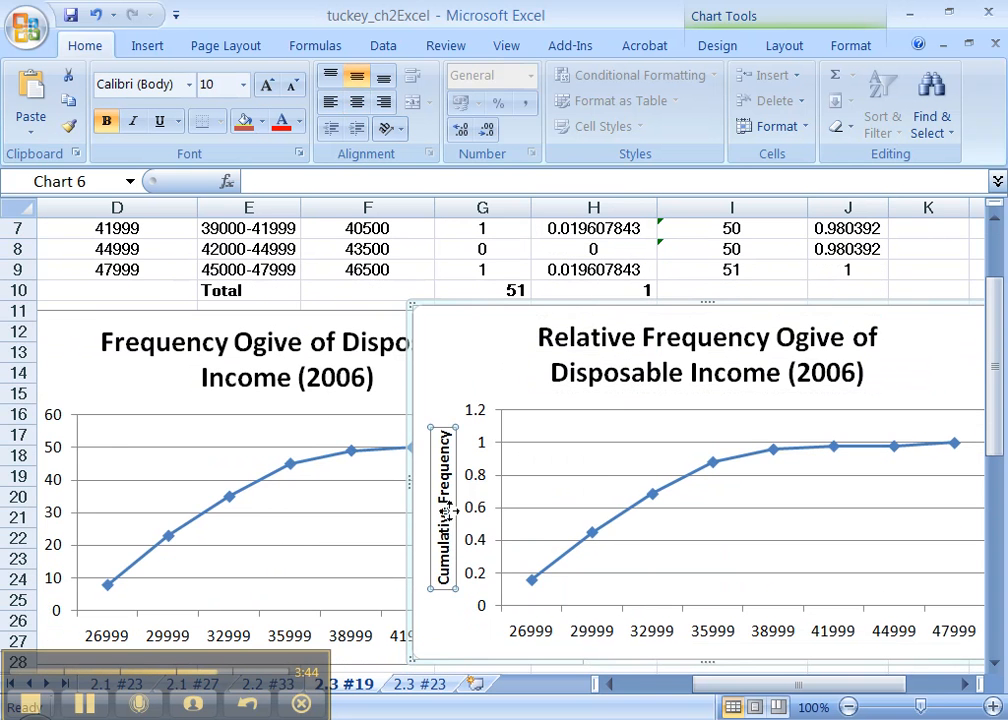
pyautogui.click(448, 517)
pyautogui.write('Relative')
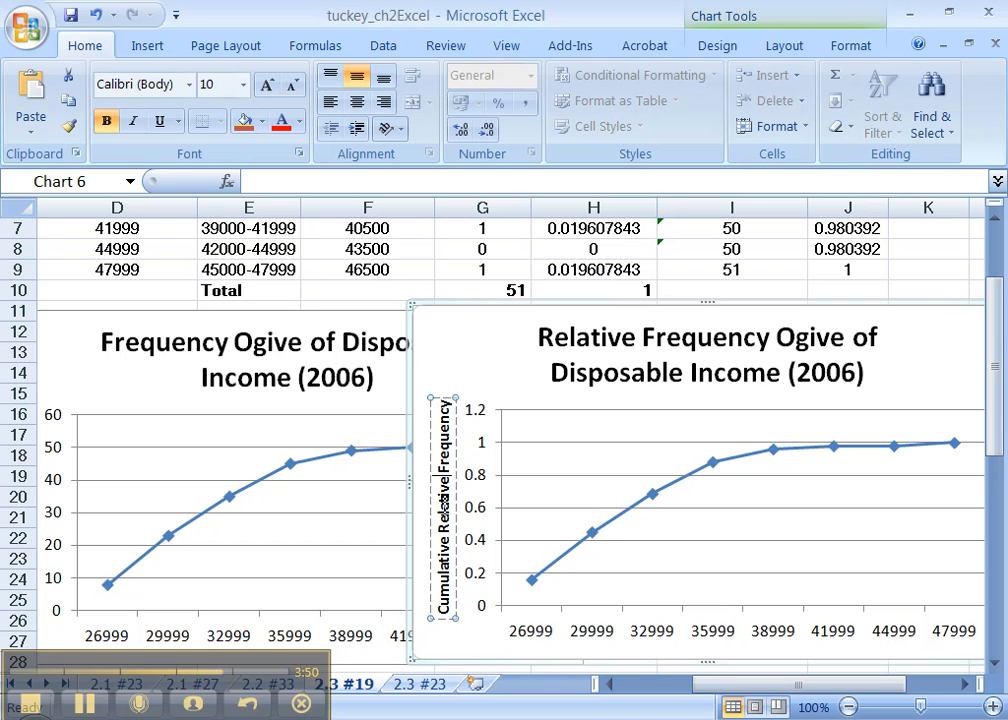
pyautogui.click(488, 351)
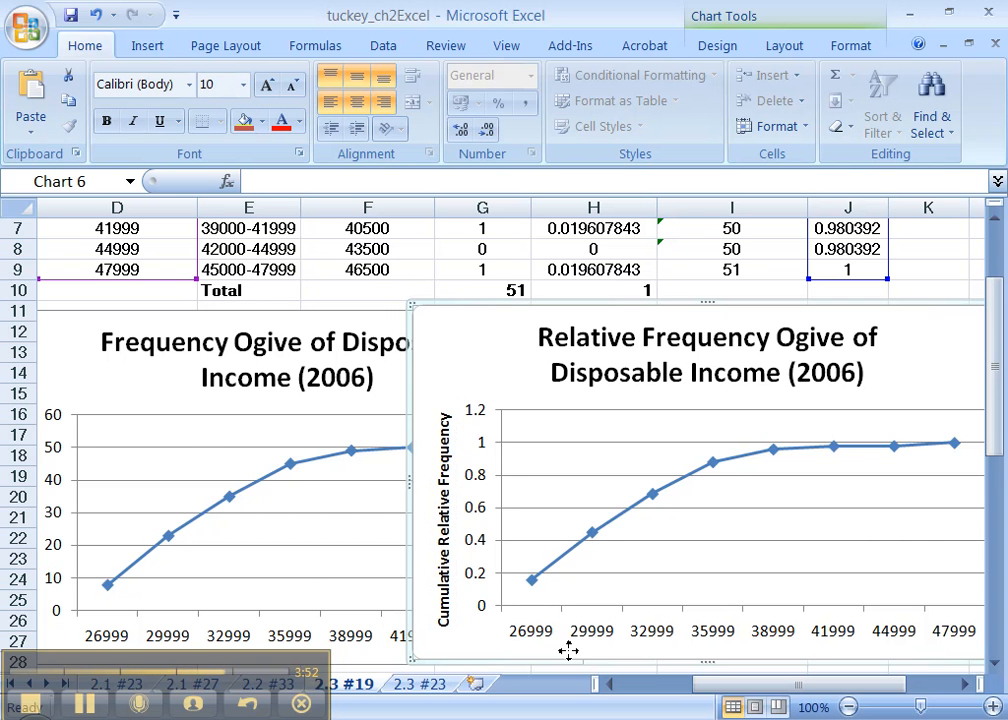
pyautogui.moveTo(738, 686)
pyautogui.mouseDown()
pyautogui.moveTo(788, 688)
pyautogui.moveTo(727, 690)
pyautogui.mouseUp()
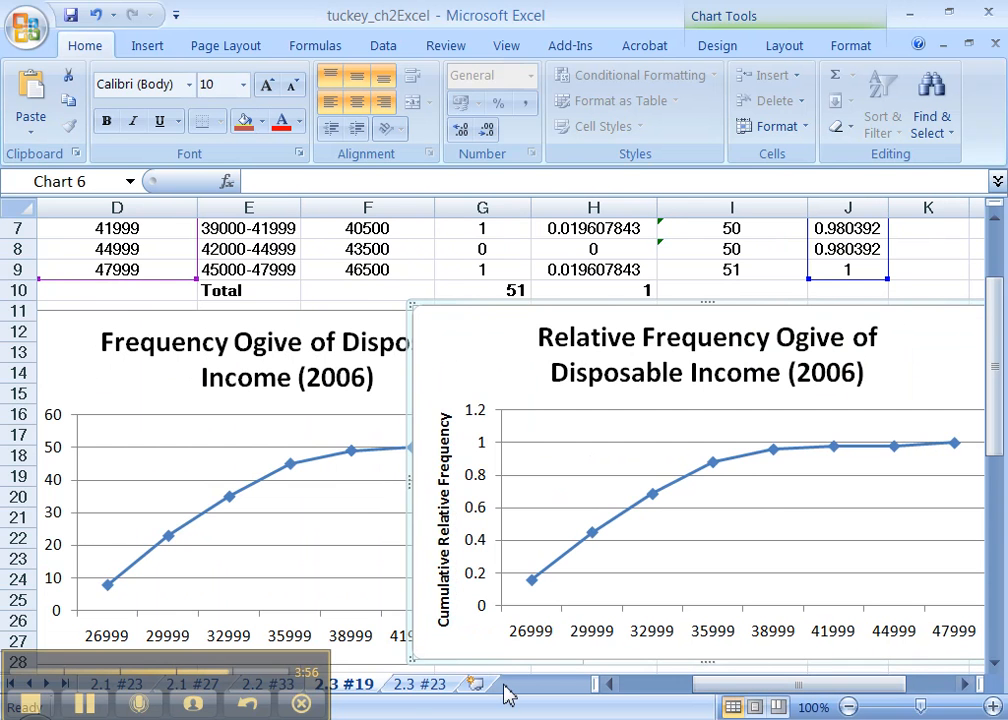
pyautogui.click(84, 705)
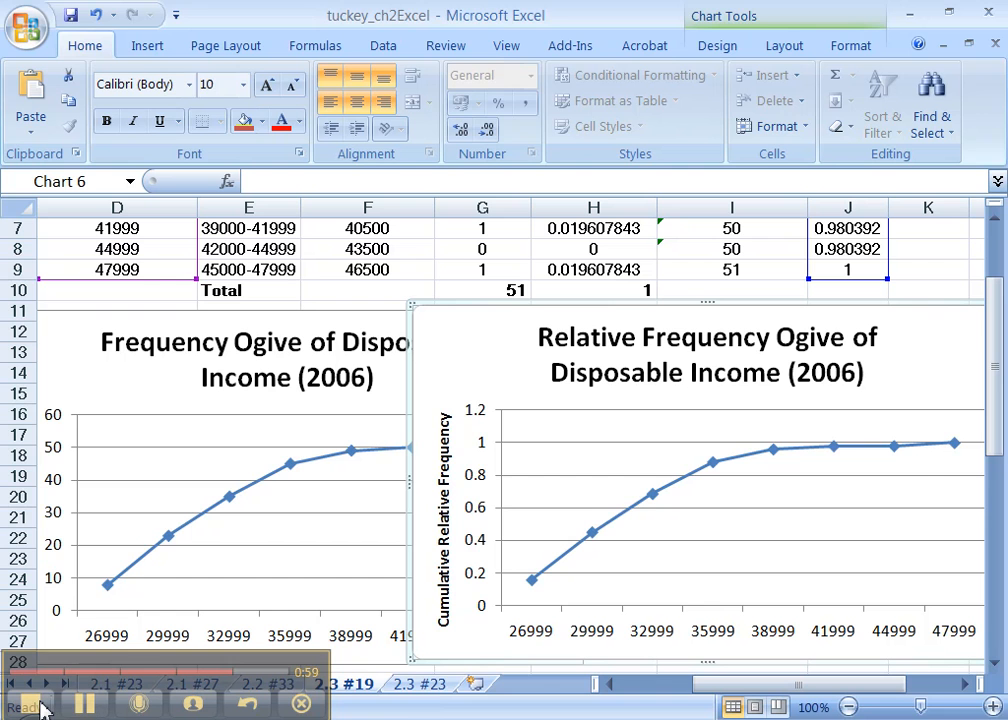